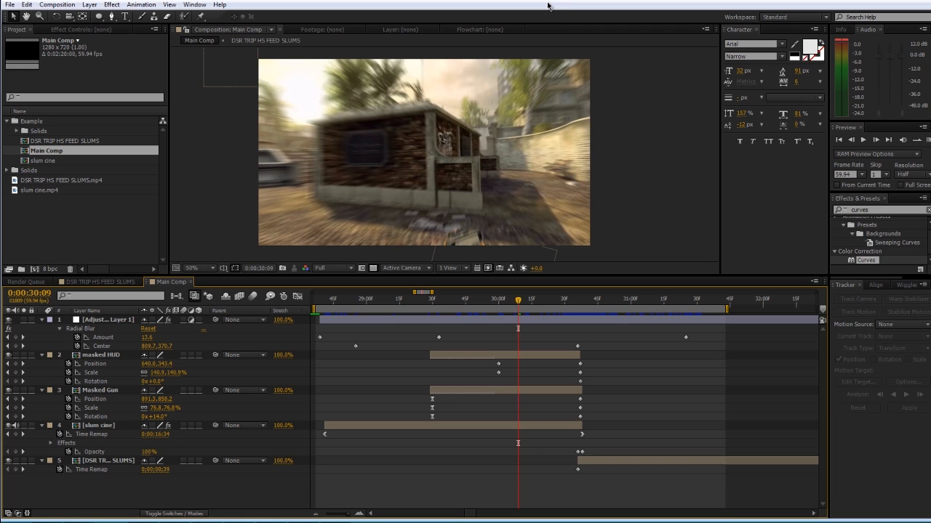
- Preview the finished cinematic-to-gameplay transition in the existing Main Comp
key(space)
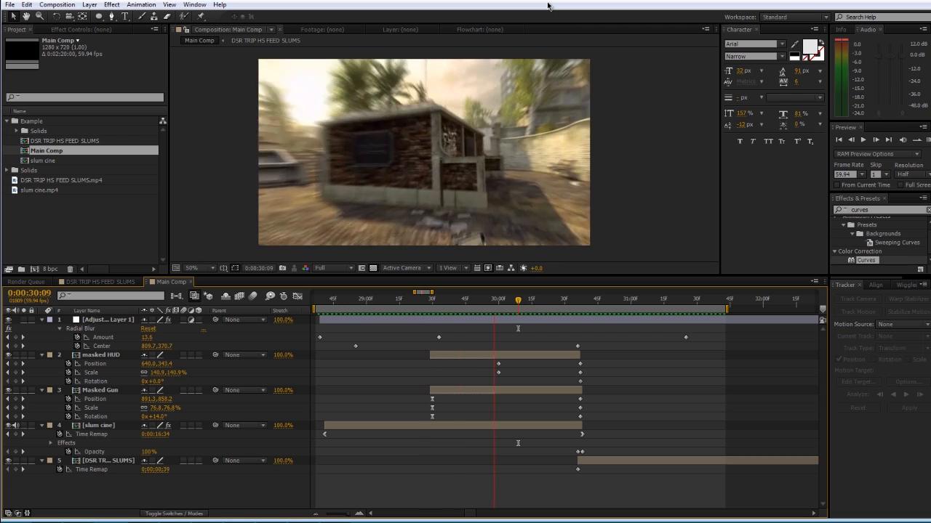
key(space)
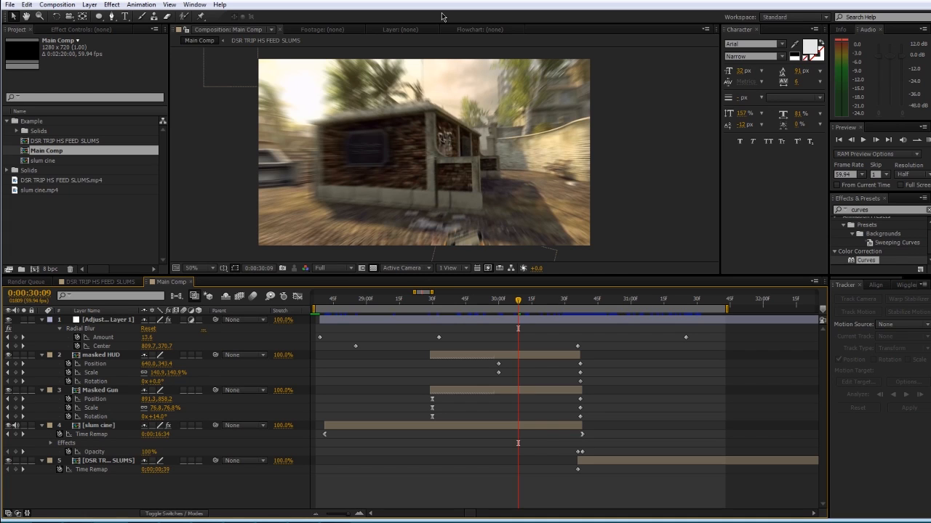
- Collapse the Example folder and close the two open composition timelines
click(94, 226)
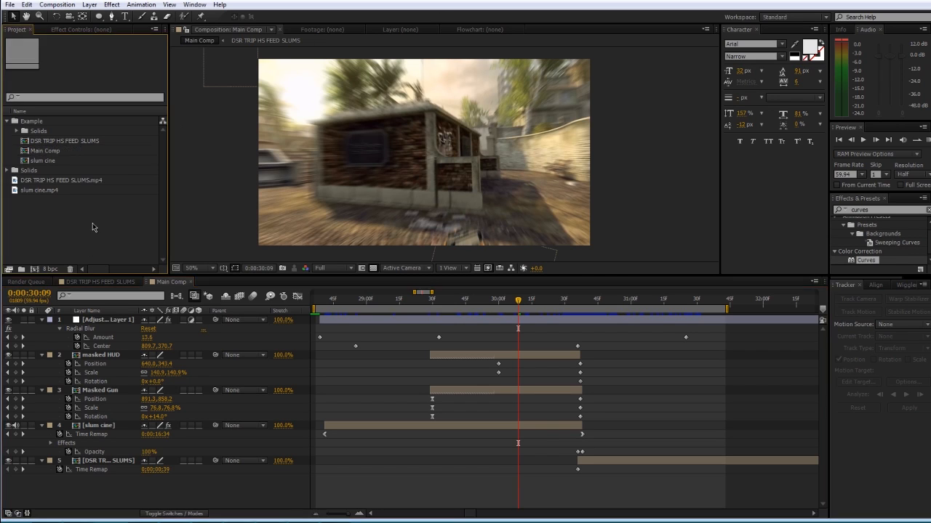
click(7, 122)
click(166, 282)
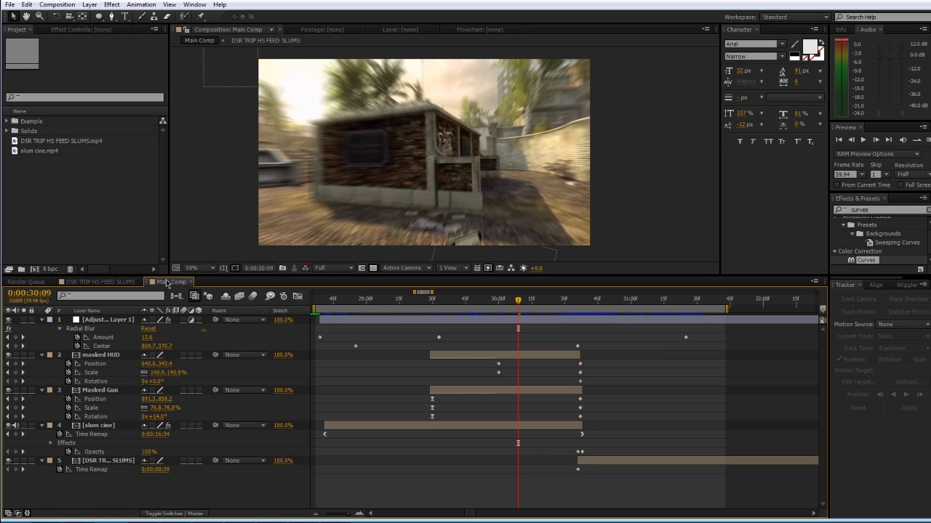
key(ctrl+w)
key(ctrl+w)
click(80, 194)
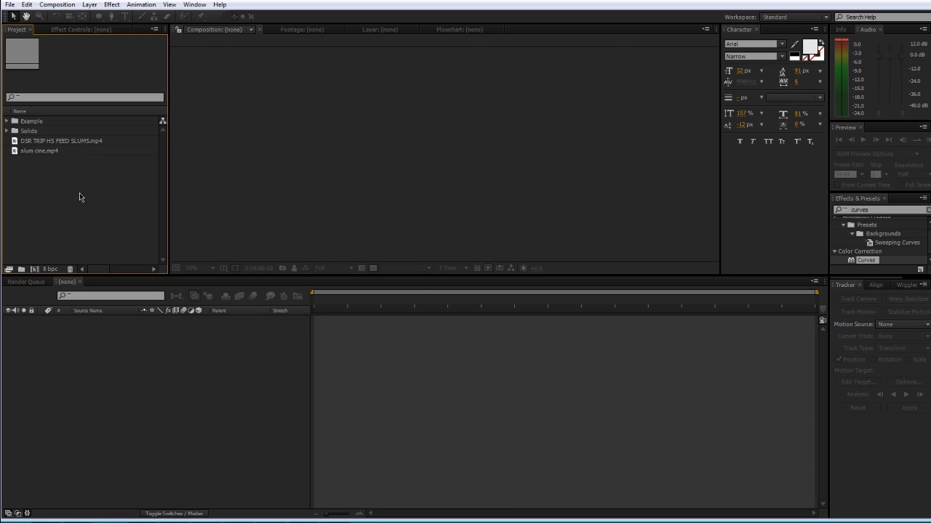
- Create a new composition named Main comp with the Call of Duty 59.94 preset and a duration of 0;01;10;05
click(57, 5)
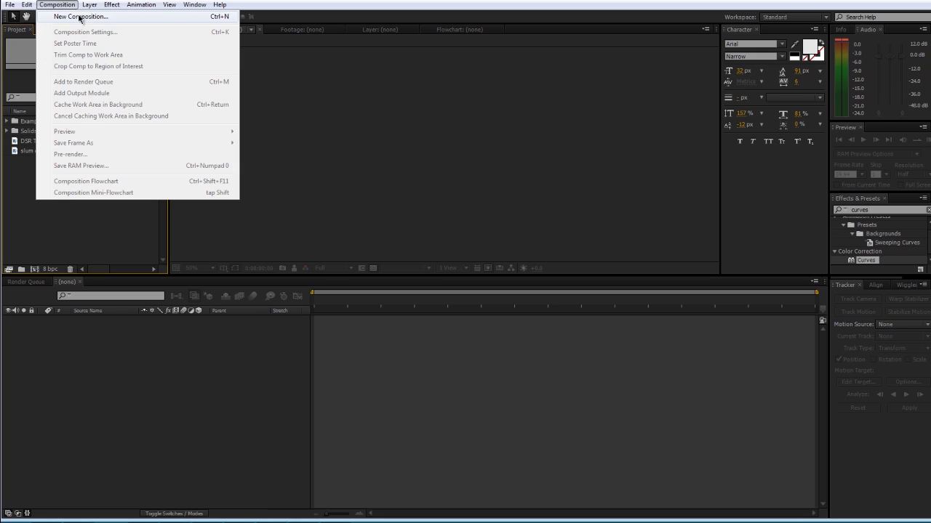
click(80, 17)
text(Main)
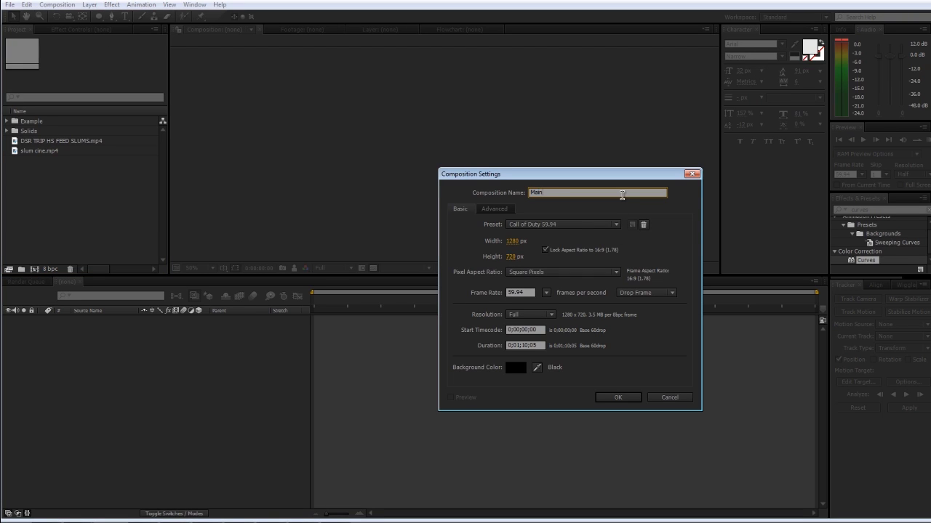
text( comp)
click(515, 347)
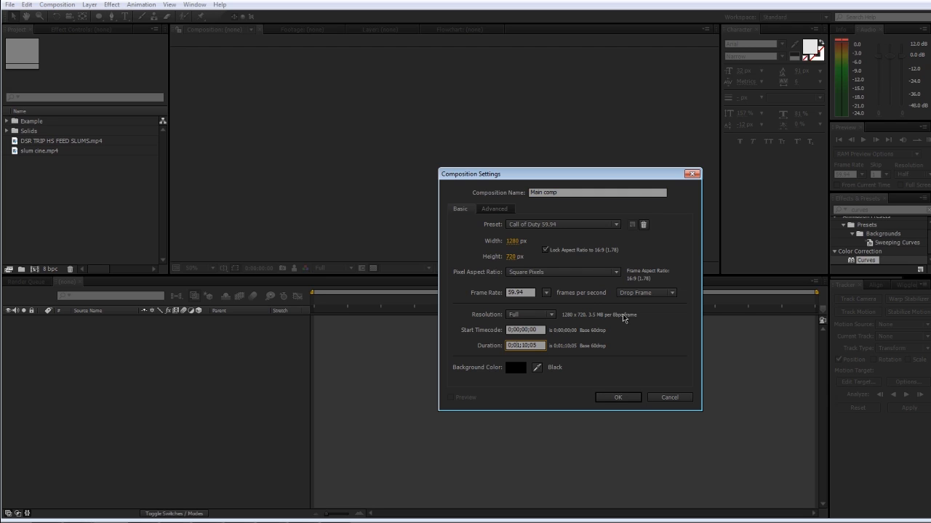
click(618, 397)
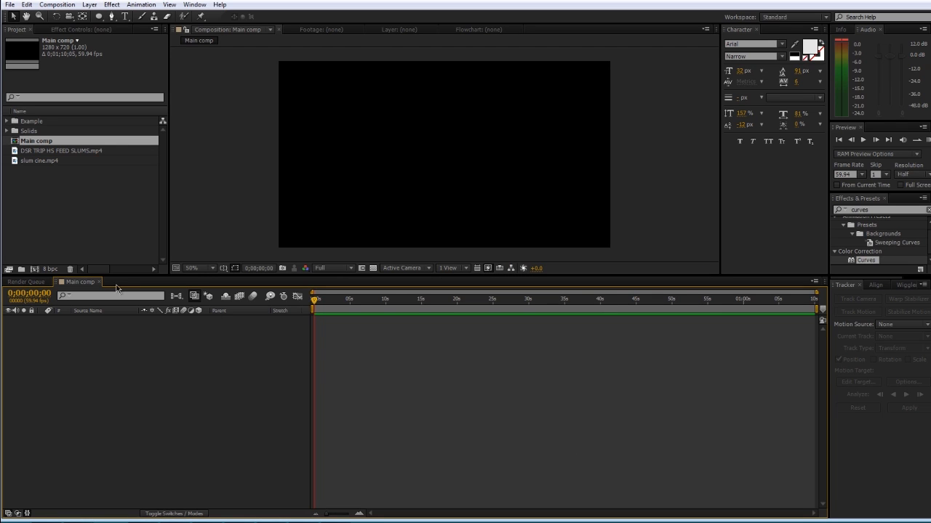
- Create a separate composition from each of the clips DSR TRIP HS FEED SLUMS.mp4 and slum cine.mp4
click(51, 236)
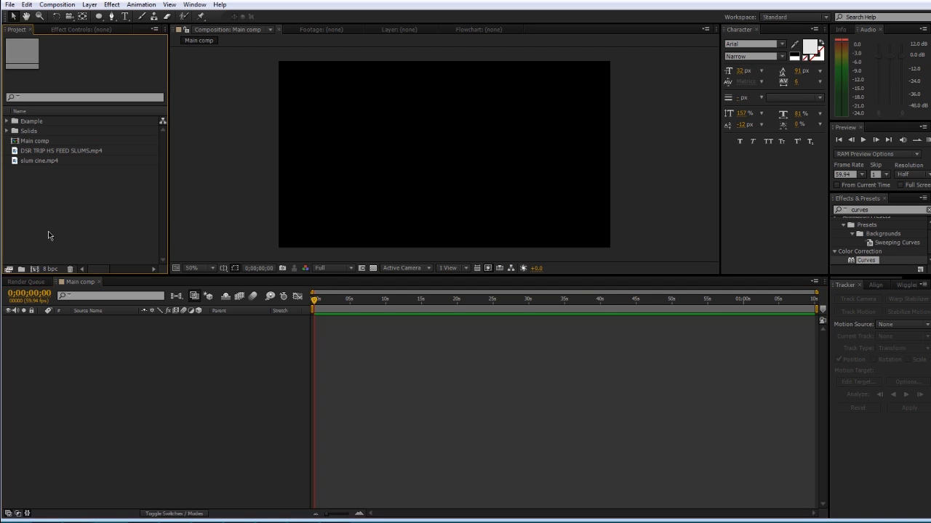
click(36, 154)
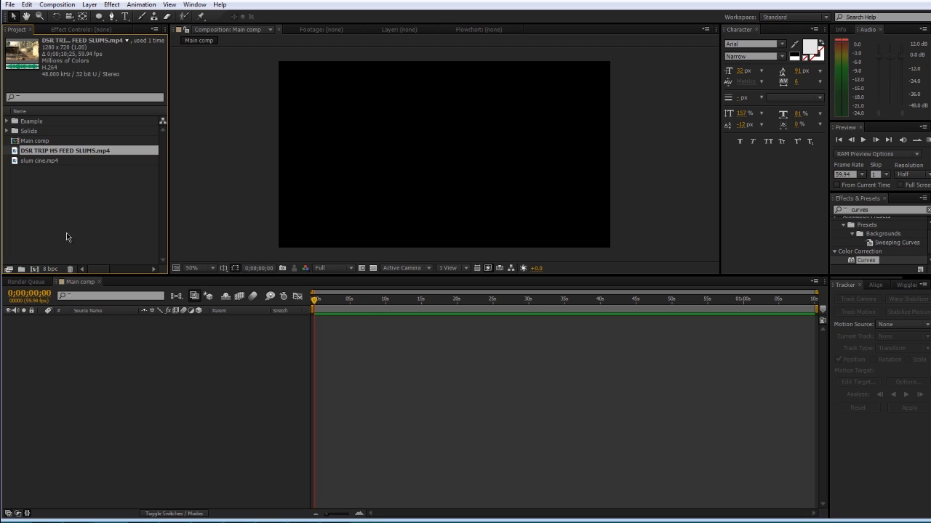
click(35, 269)
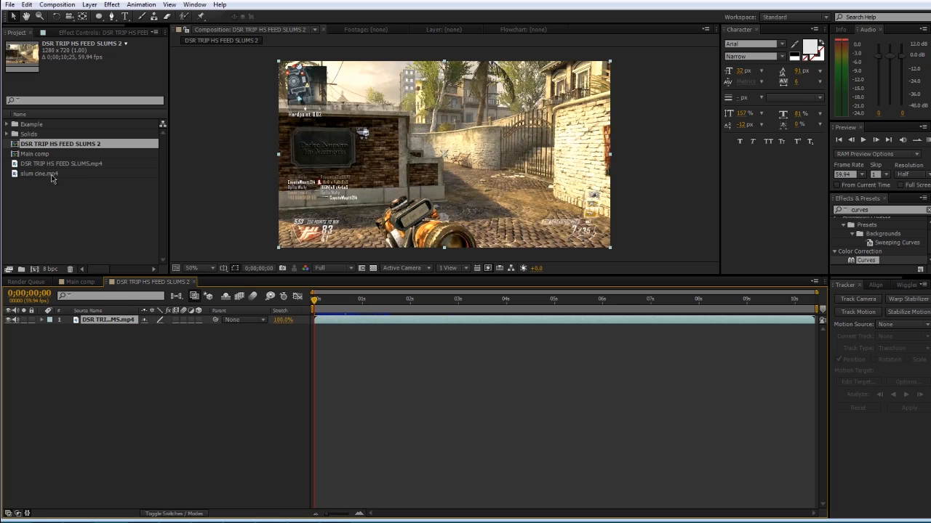
click(67, 204)
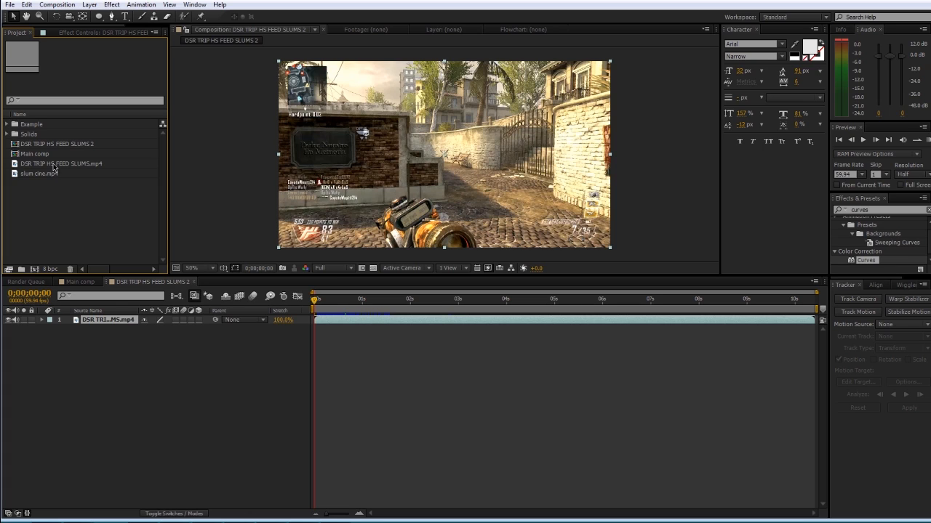
click(49, 175)
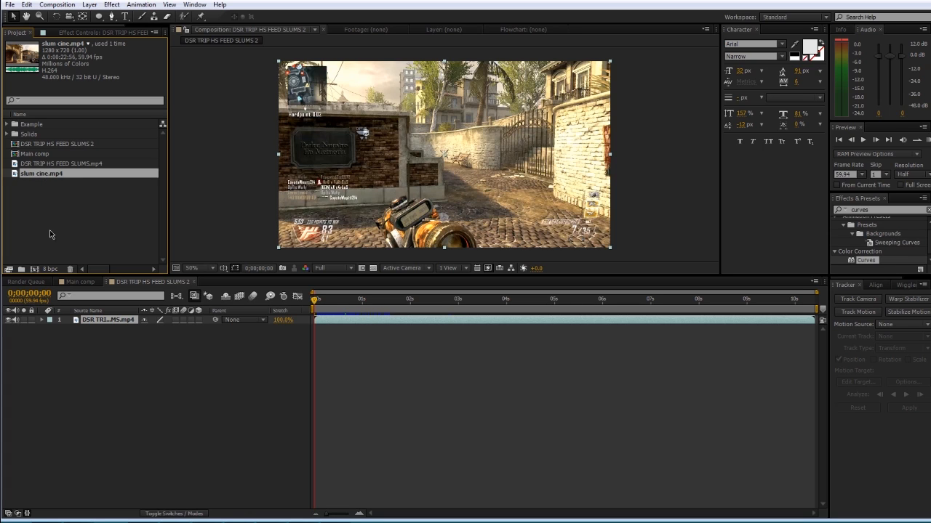
click(34, 270)
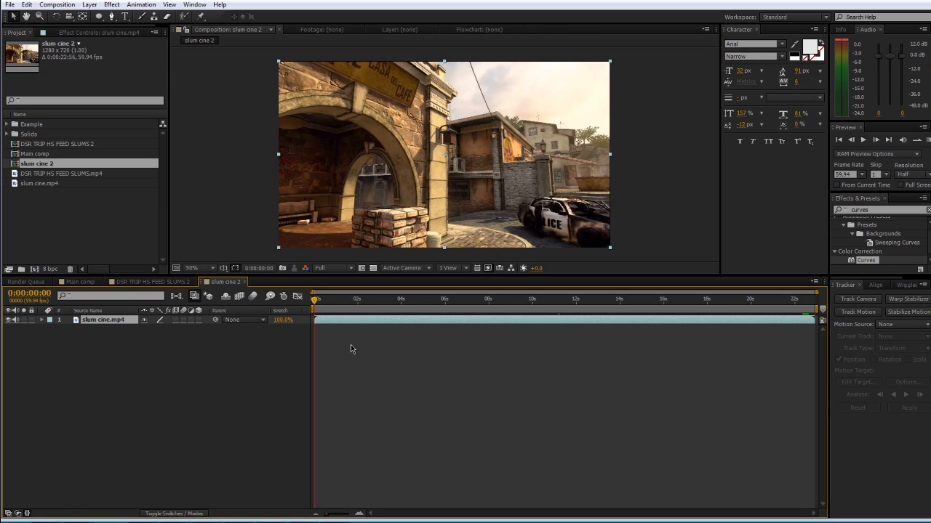
- Set the slum cine 2 work area to start at 0:00:01:57 and end at 0:00:21:25
drag(315, 302, 359, 311)
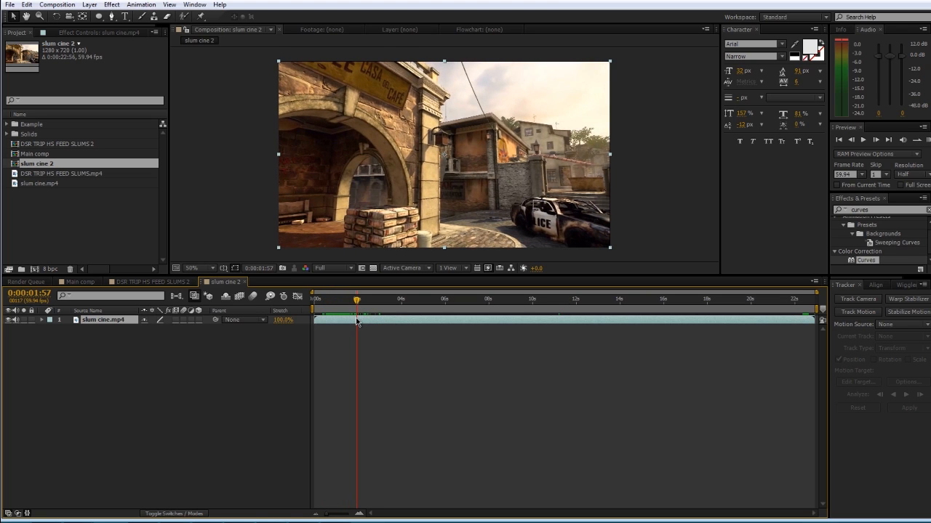
key(b)
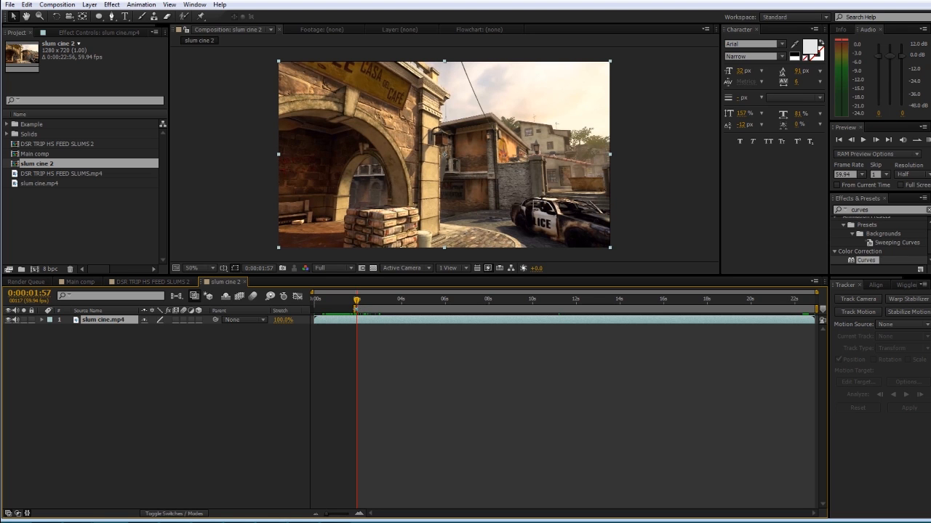
drag(374, 304, 703, 311)
key(space)
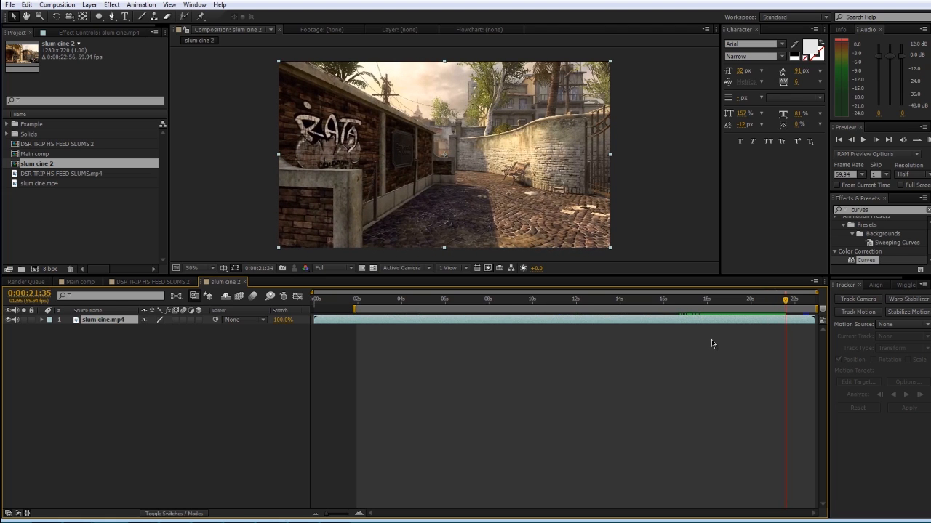
key(Page_Up)
key(Page_Up)
key(Page_Up)
key(Page_Up)
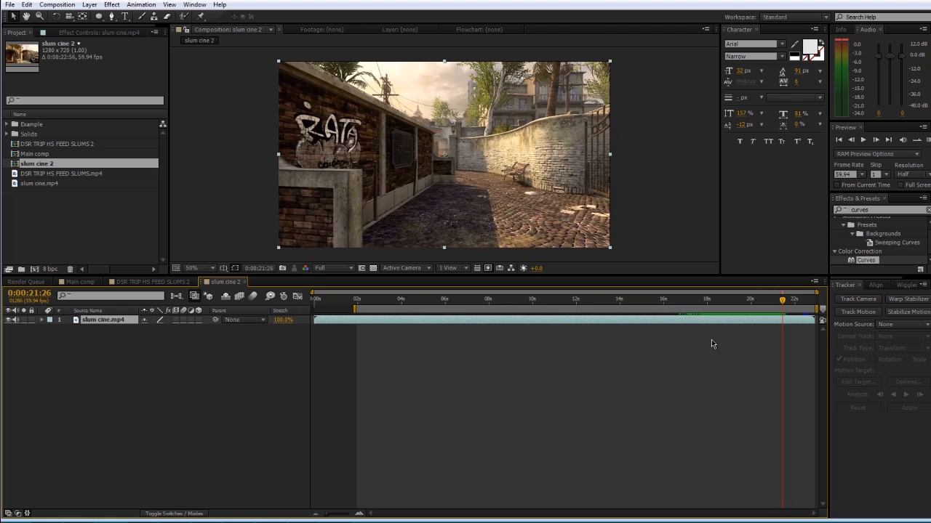
key(Page_Down)
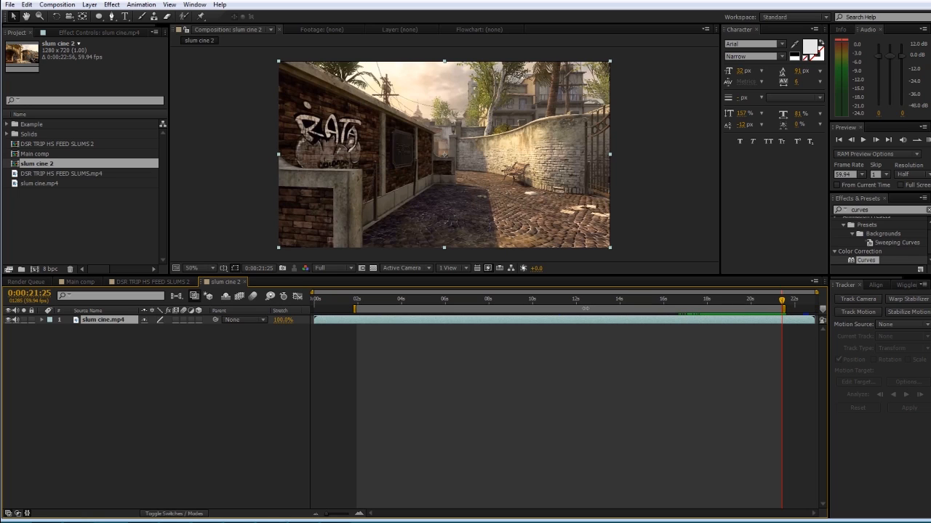
- Trim the slum cine 2 composition to its work area
right_click(586, 311)
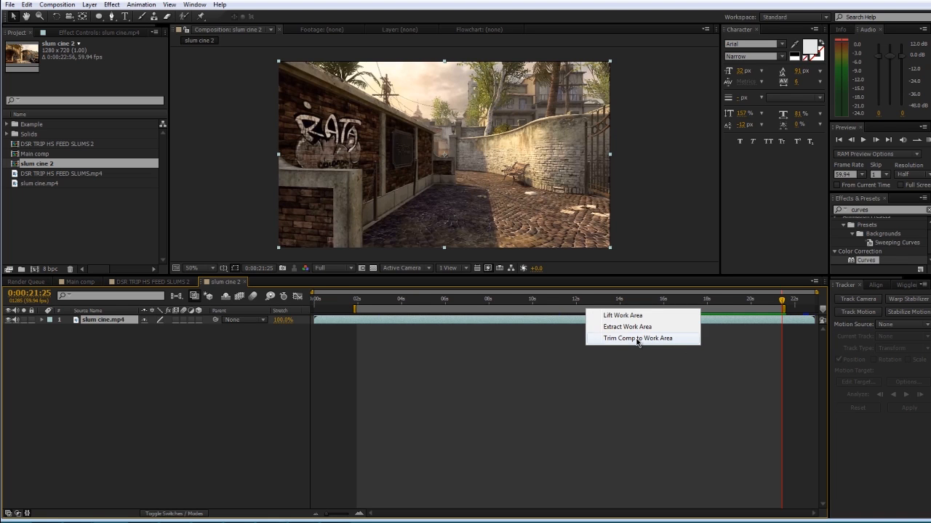
click(637, 339)
click(340, 312)
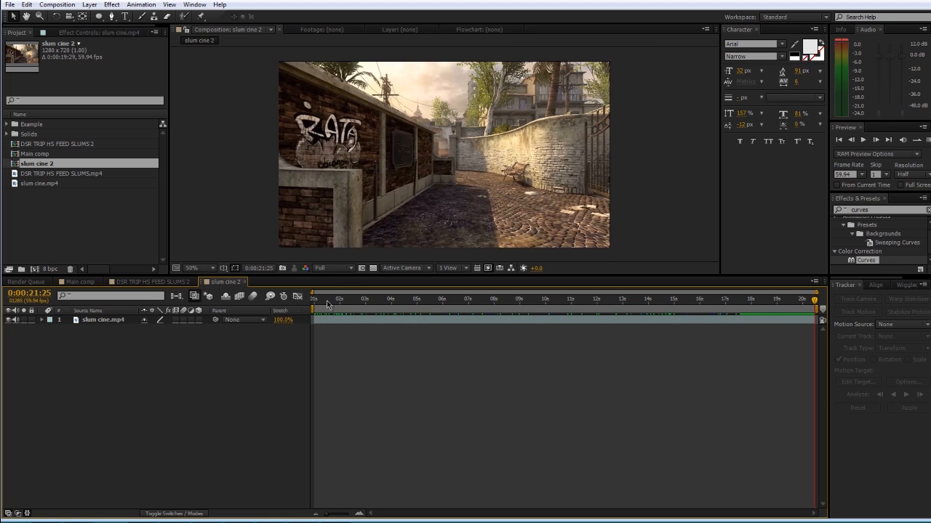
drag(325, 304, 815, 313)
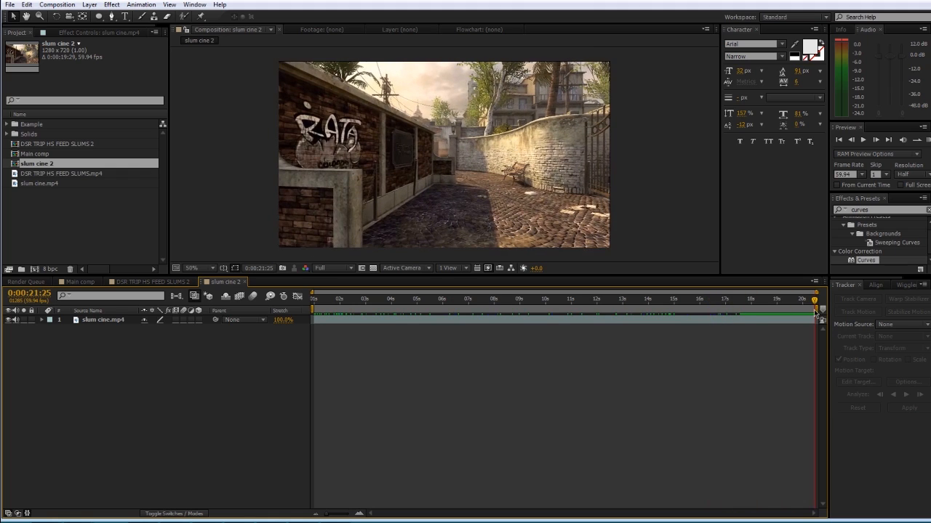
- Add DSR TRIP HS FEED SLUMS 2 to Main comp at about 34 seconds, with slum cine 2 below it ending at about 31 seconds
click(84, 282)
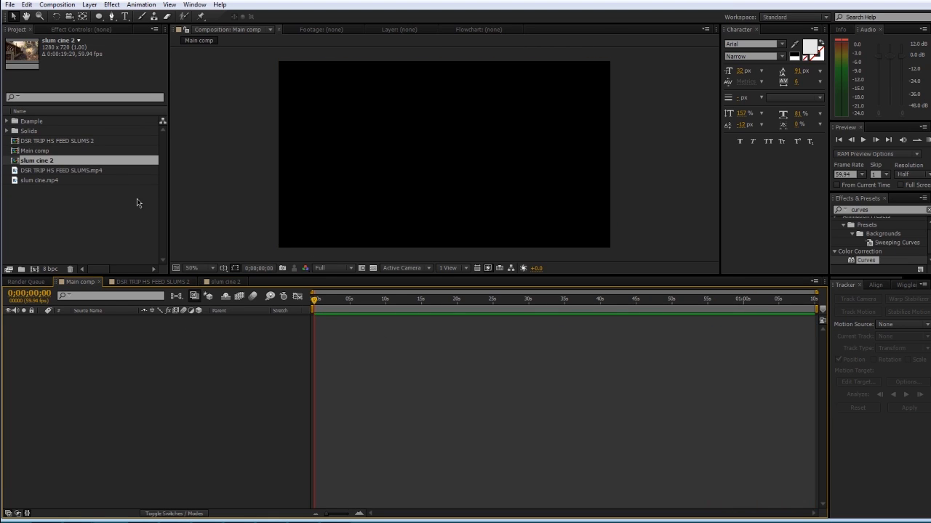
click(59, 209)
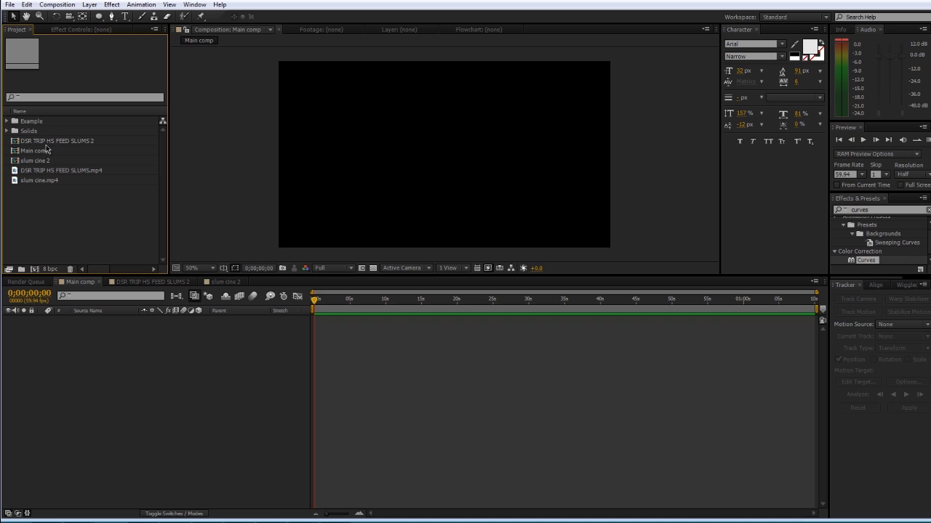
drag(51, 141, 556, 337)
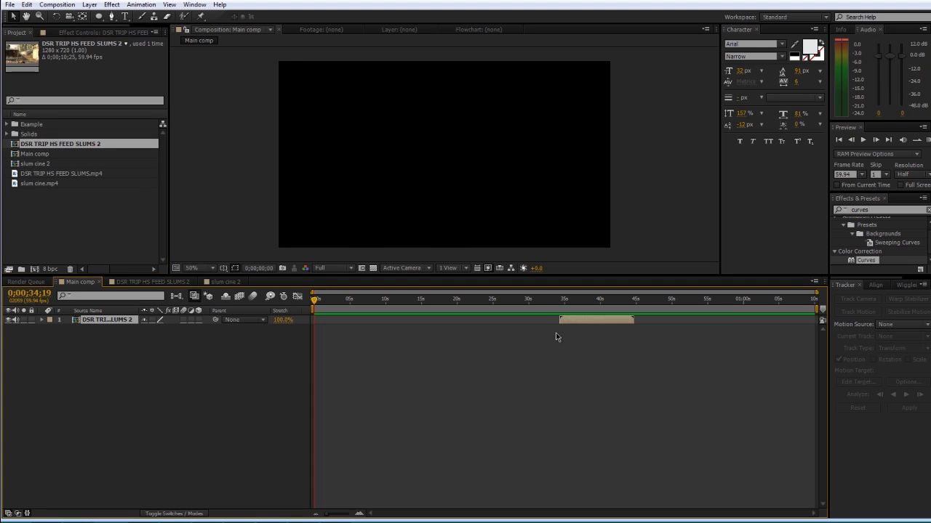
drag(35, 164, 486, 338)
drag(548, 331, 463, 326)
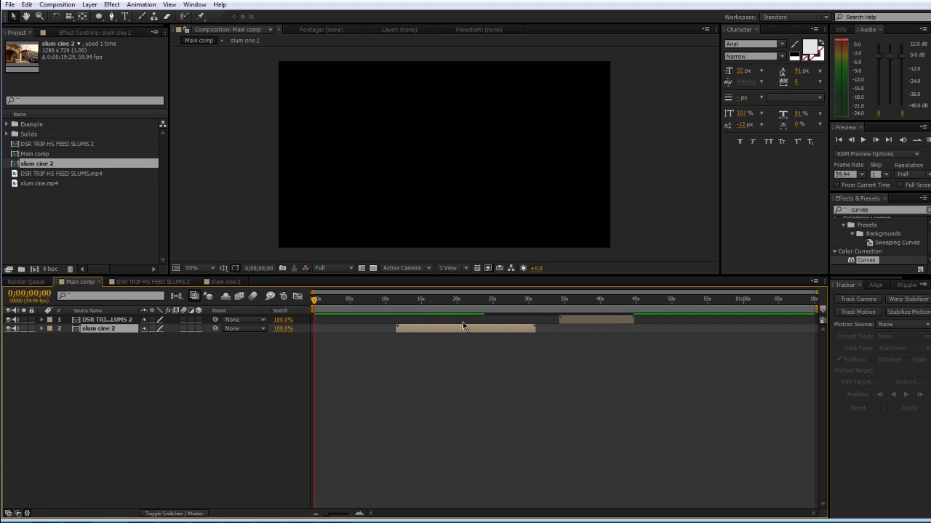
- Find the gameplay frame matching the cinematic's last frame and trim the start of the DSR TRIP HS FEED SLUMS 2 layer to 0;00;34;58
click(525, 300)
drag(525, 300, 536, 299)
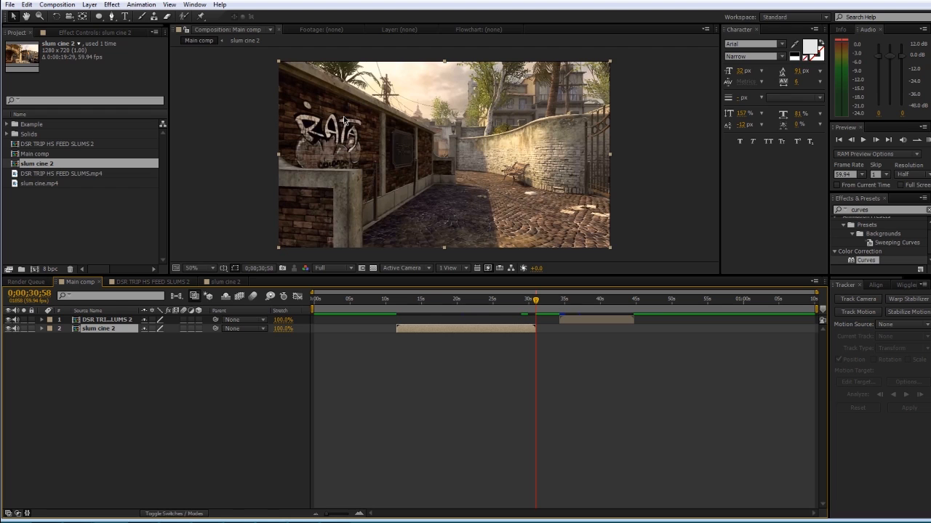
drag(557, 301, 564, 302)
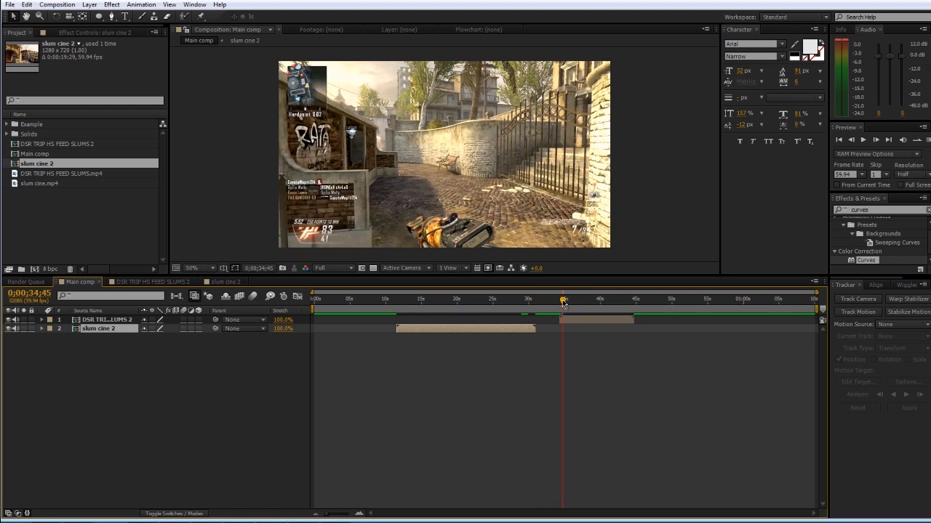
key(space)
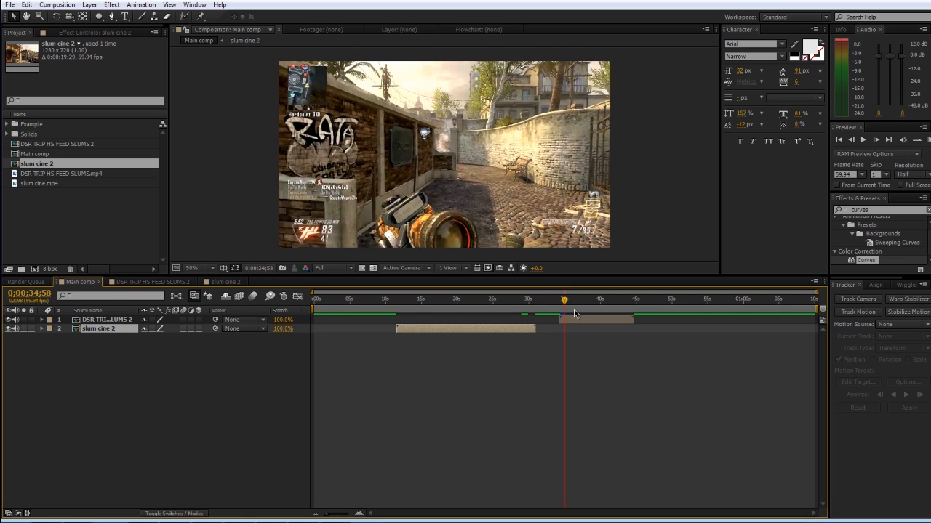
click(558, 320)
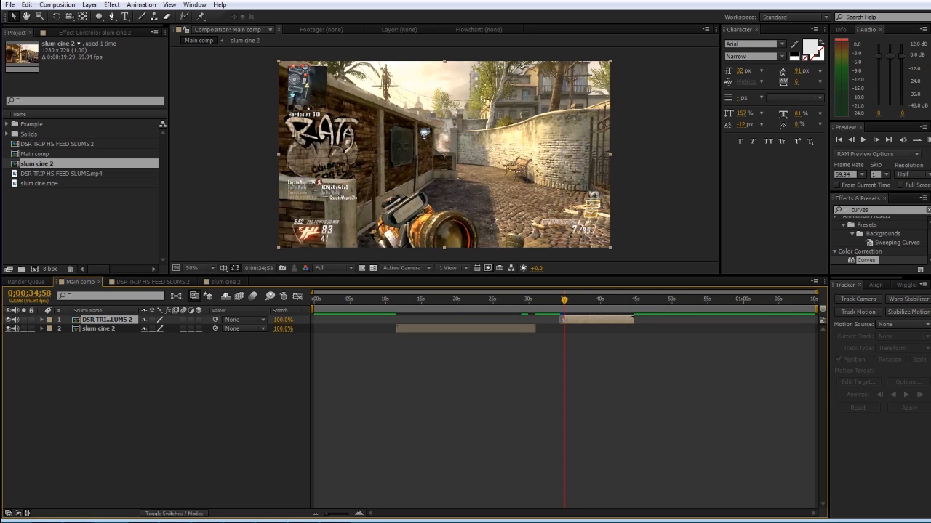
- Move the trimmed gameplay layer earlier so it starts directly where the slum cine 2 layer ends
click(538, 298)
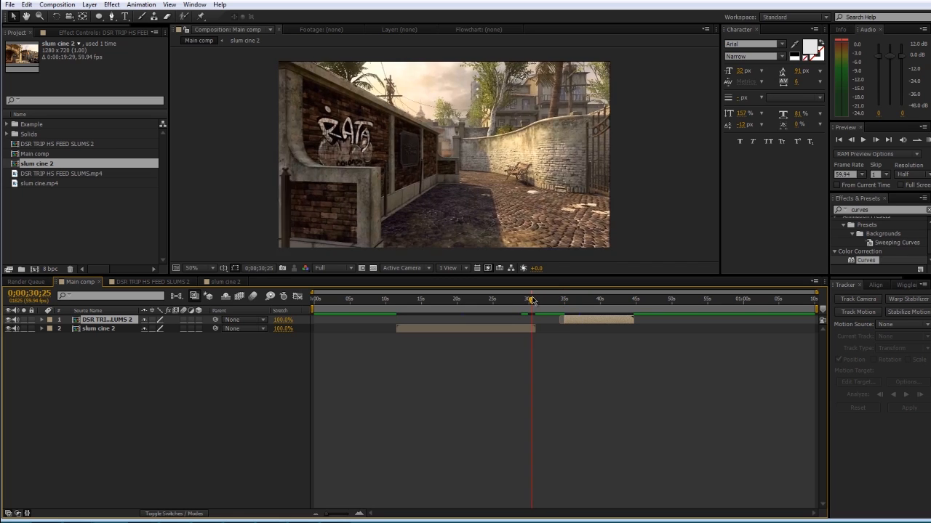
drag(577, 320, 551, 324)
click(544, 327)
- Compare the frames on either side of the cut near 0;00;30;59 to examine how well the cinematic and gameplay views line up
key(Page_Up)
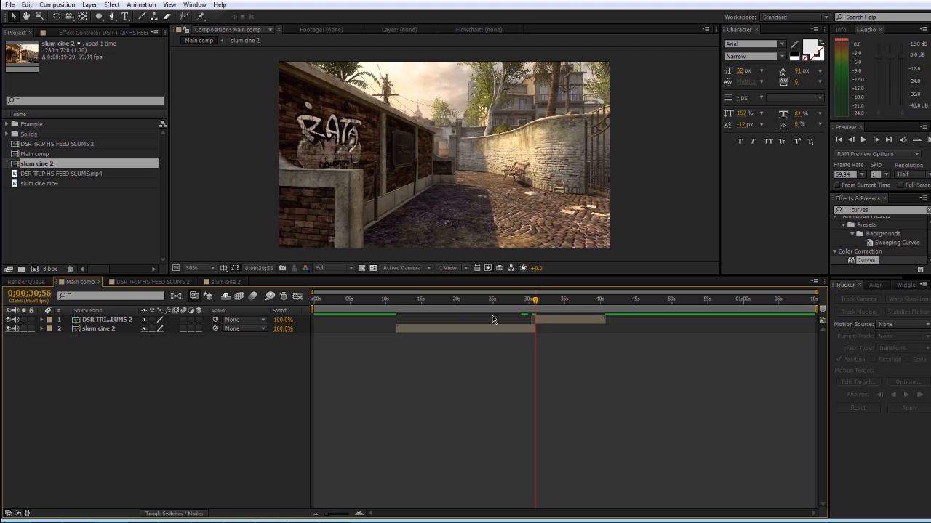
key(Page_Down)
key(Page_Down)
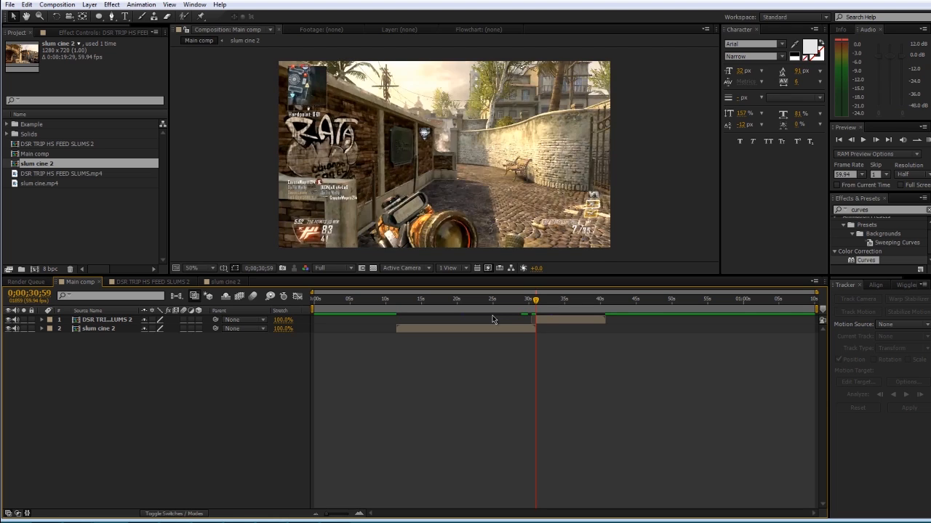
key(Page_Up)
key(Page_Down)
key(Page_Up)
key(Page_Down)
key(Page_Up)
key(Page_Down)
key(Page_Up)
key(Page_Down)
key(Page_Up)
key(Page_Down)
key(Page_Up)
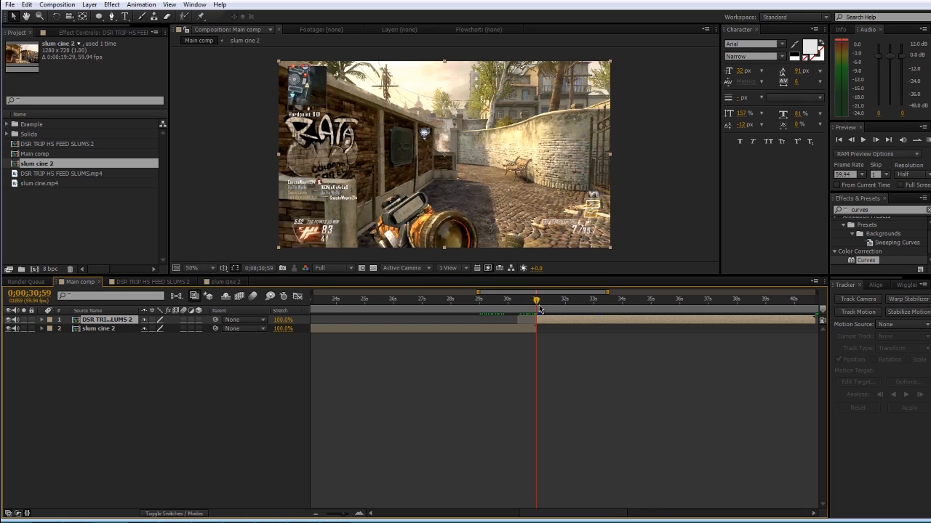
- Duplicate the DSR TRIP HS FEED SLUMS 2 gameplay layer with the current time on its first frame at 0;00;30;59
drag(368, 303, 537, 317)
click(566, 369)
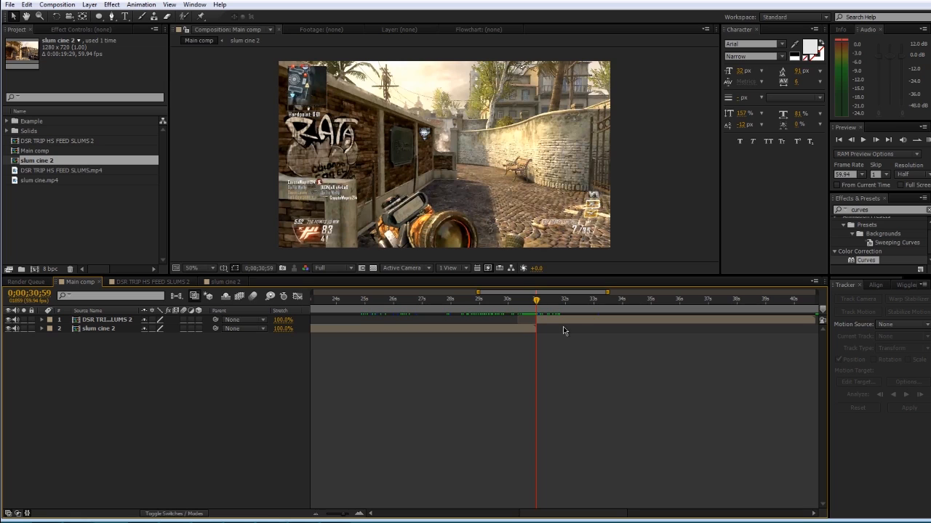
click(563, 321)
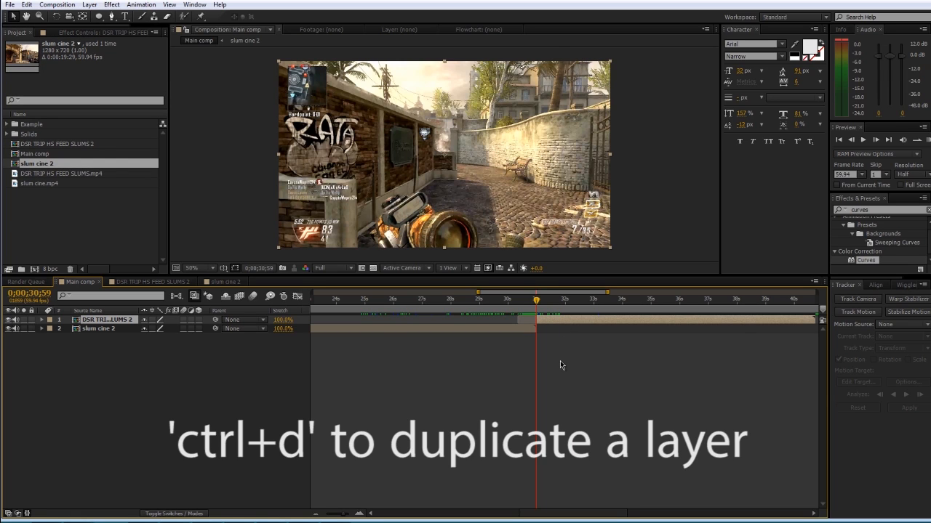
key(ctrl+d)
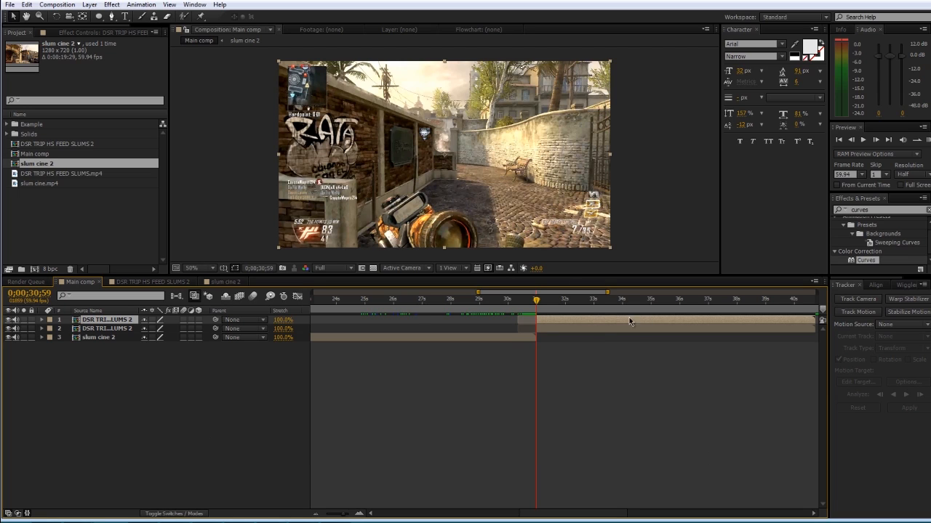
- Apply Freeze Frame to the upper gameplay copy and move it earlier to start at about 28 seconds, overlapping slum cine 2
right_click(571, 324)
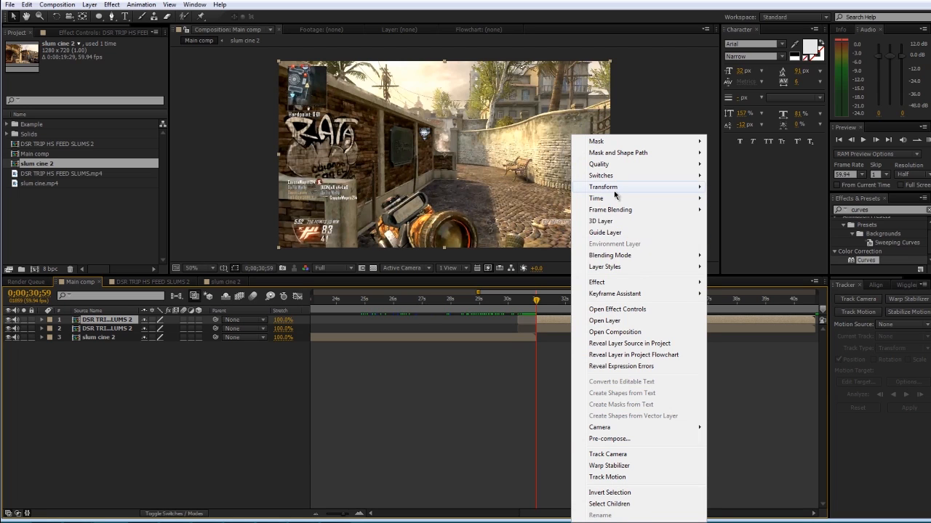
mouse_move(615, 193)
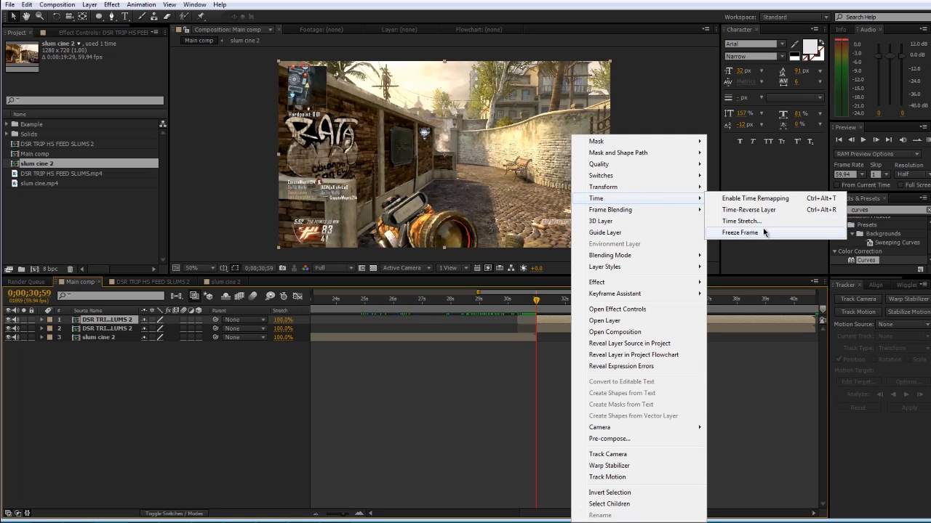
click(763, 229)
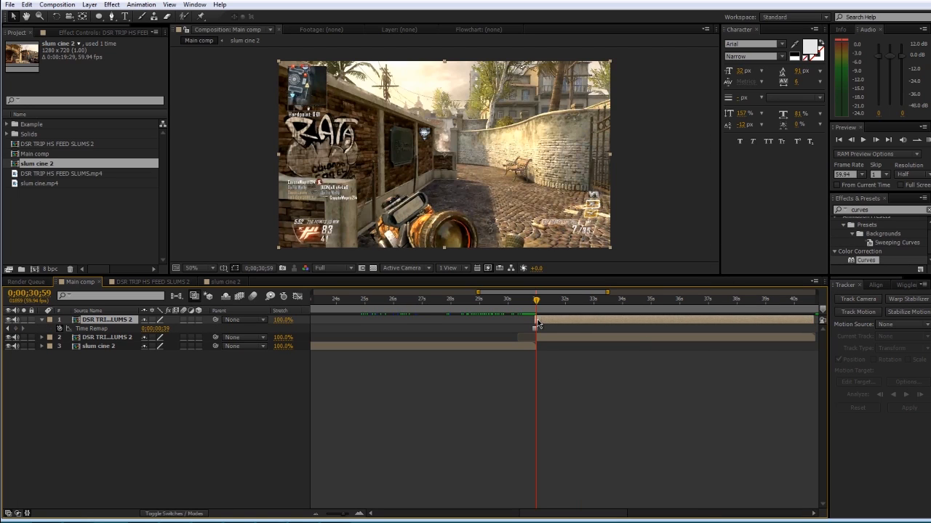
drag(541, 324, 489, 301)
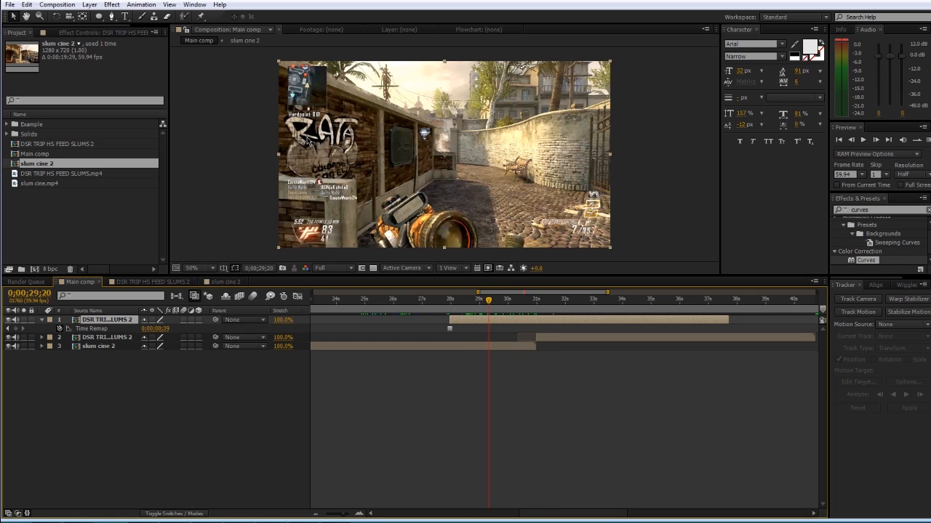
drag(465, 301, 450, 303)
click(470, 304)
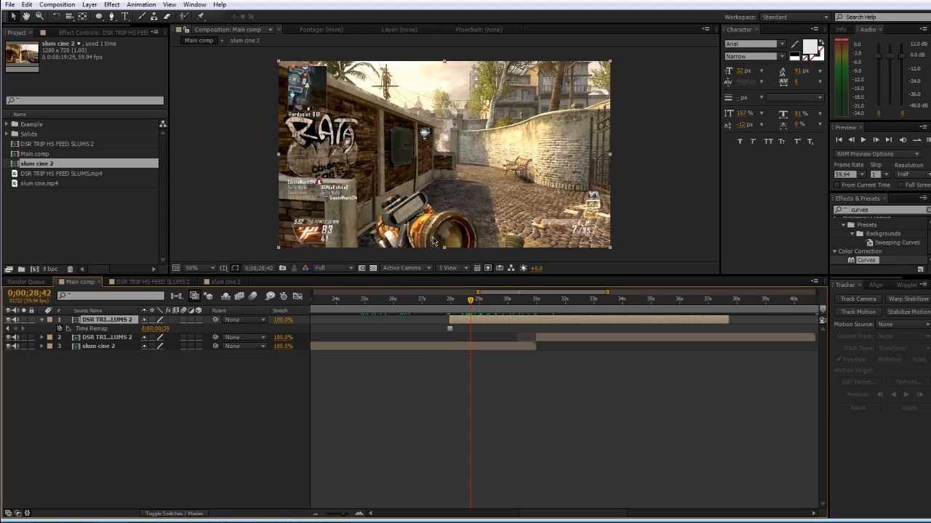
- Start a Pen tool mask on the frozen gameplay layer, tracing from below the frame up around the scope's round lens ring
scroll(434, 238, up, 1)
key(space)
drag(444, 209, 483, 64)
key(g)
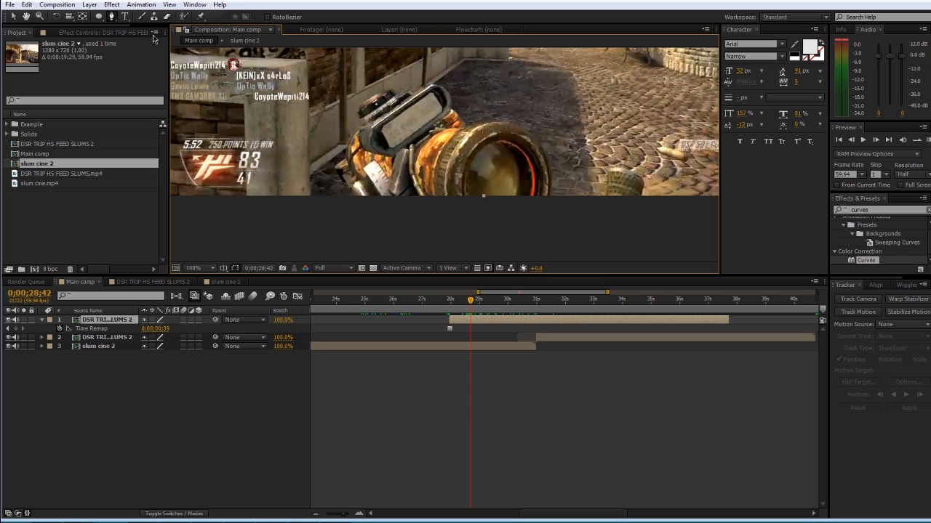
scroll(567, 214, up, 1)
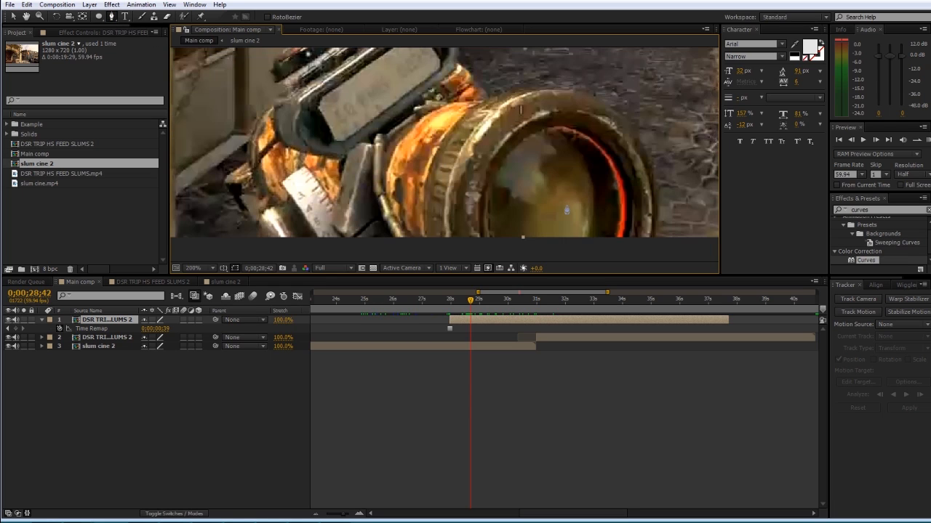
key(space)
drag(573, 198, 476, 140)
key(space)
drag(543, 130, 529, 163)
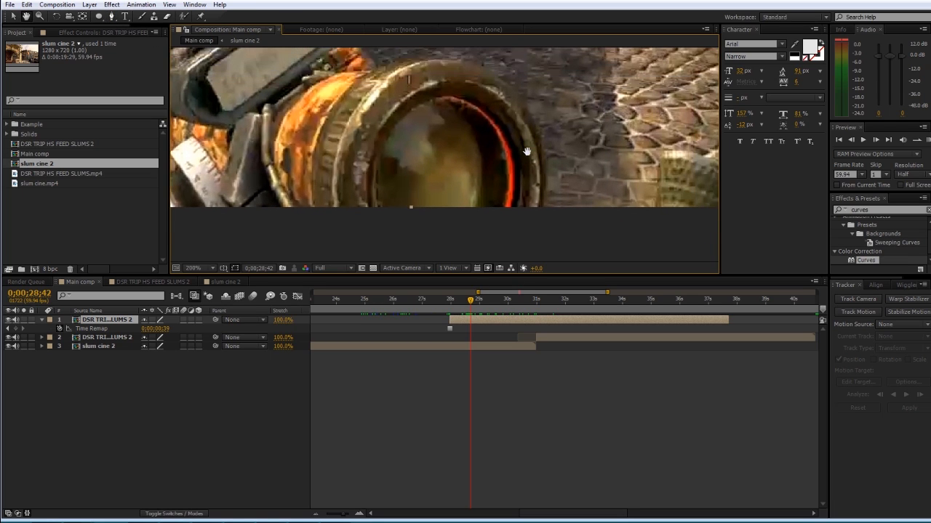
click(520, 236)
click(541, 211)
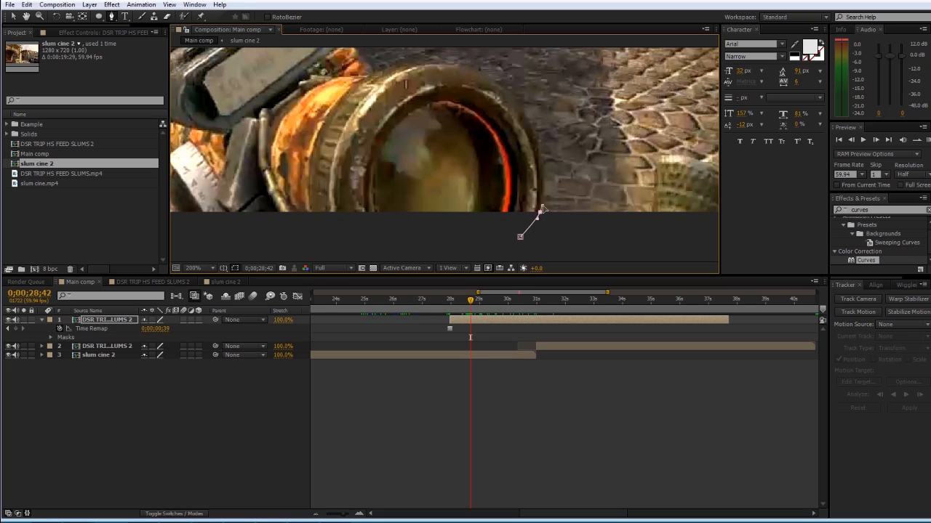
drag(542, 173, 542, 157)
drag(530, 125, 490, 77)
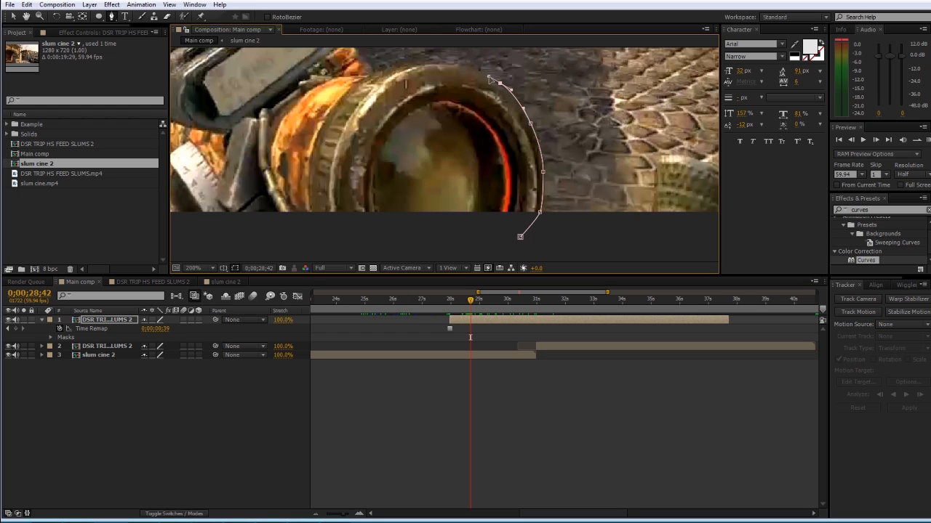
click(450, 64)
mouse_move(441, 61)
mouse_down()
mouse_move(429, 57)
mouse_move(451, 151)
mouse_move(429, 159)
mouse_up()
- Continue the mask from the lens ring up and along the upper edge of the gun's tilted rectangular sight
scroll(445, 154, up, 1)
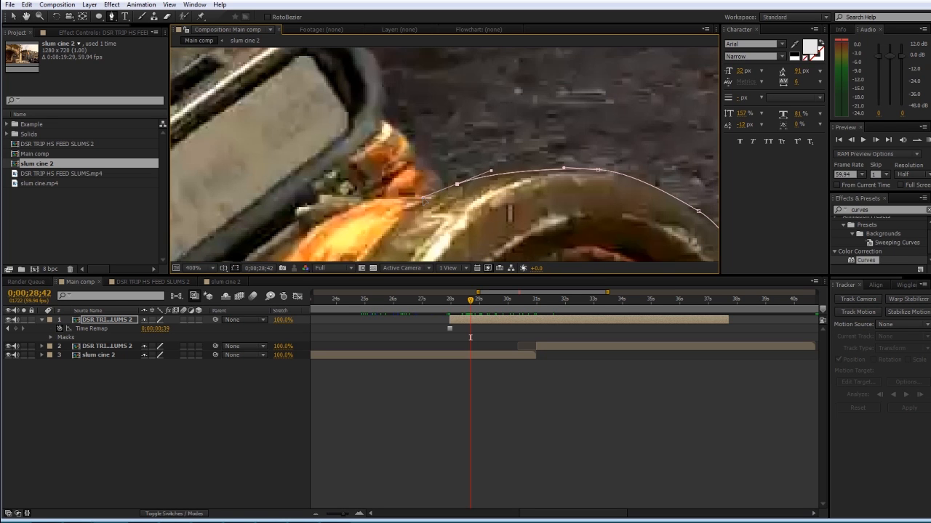
drag(424, 199, 438, 184)
drag(436, 160, 487, 212)
click(479, 211)
click(436, 167)
click(440, 154)
key(grave)
scroll(487, 275, up, 1)
drag(508, 277, 505, 266)
drag(427, 195, 396, 184)
mouse_move(526, 187)
mouse_down()
mouse_move(498, 202)
mouse_move(532, 197)
mouse_up()
drag(473, 215, 453, 219)
drag(396, 233, 380, 234)
mouse_move(352, 219)
mouse_down()
mouse_move(346, 207)
mouse_move(495, 265)
mouse_move(442, 265)
mouse_up()
drag(374, 303, 356, 316)
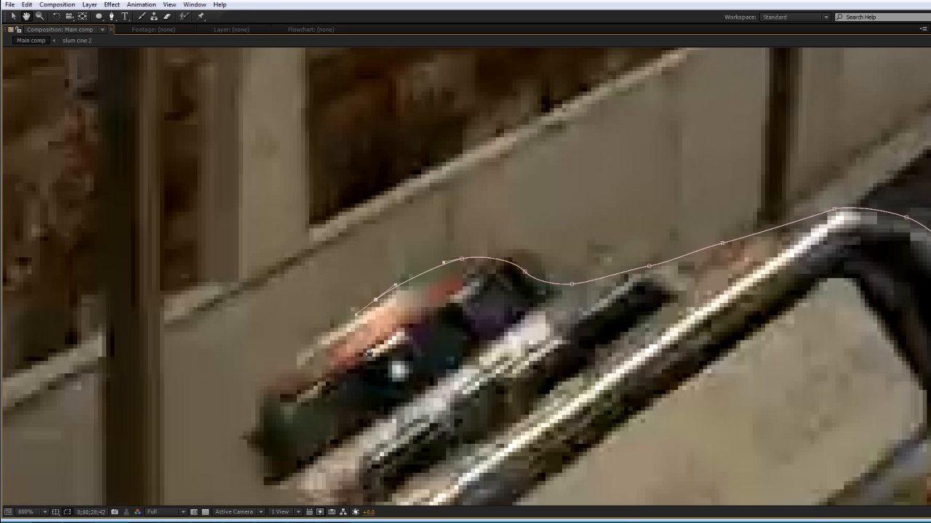
- Continue the mask around the far end of the sight and down the left side of the gun
drag(312, 352, 456, 154)
drag(405, 189, 397, 212)
click(401, 221)
click(381, 240)
drag(403, 261, 407, 269)
drag(426, 222, 424, 181)
mouse_move(410, 245)
mouse_down()
mouse_move(407, 253)
mouse_move(425, 238)
mouse_up()
click(403, 266)
scroll(374, 267, down, 1)
scroll(400, 266, up, 1)
drag(454, 285, 441, 292)
drag(386, 332, 379, 343)
click(374, 357)
- Trace the gun's lower-left edge and close the mask below the frame, isolating the gun over the cinematic
drag(438, 471, 451, 357)
click(455, 354)
click(484, 353)
drag(513, 392, 515, 398)
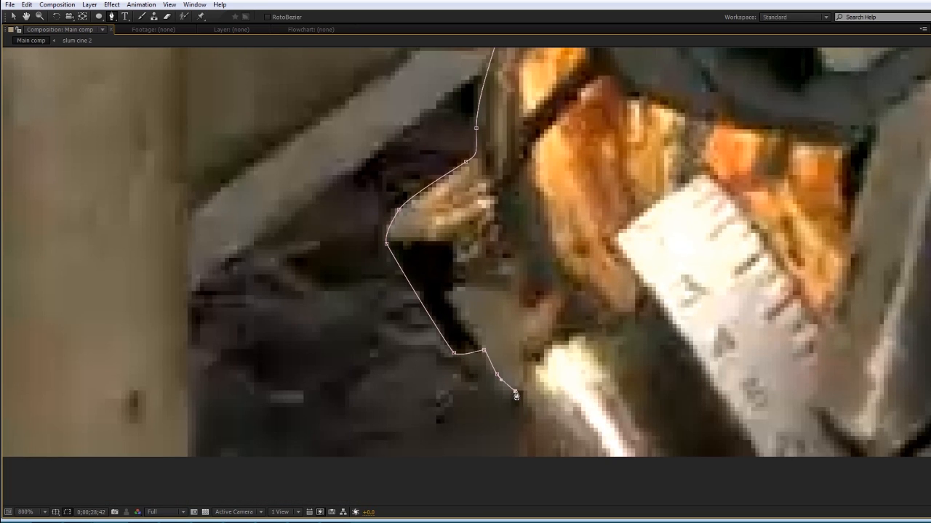
drag(518, 451, 269, 240)
drag(274, 264, 281, 284)
scroll(386, 301, down, 2)
drag(473, 246, 473, 305)
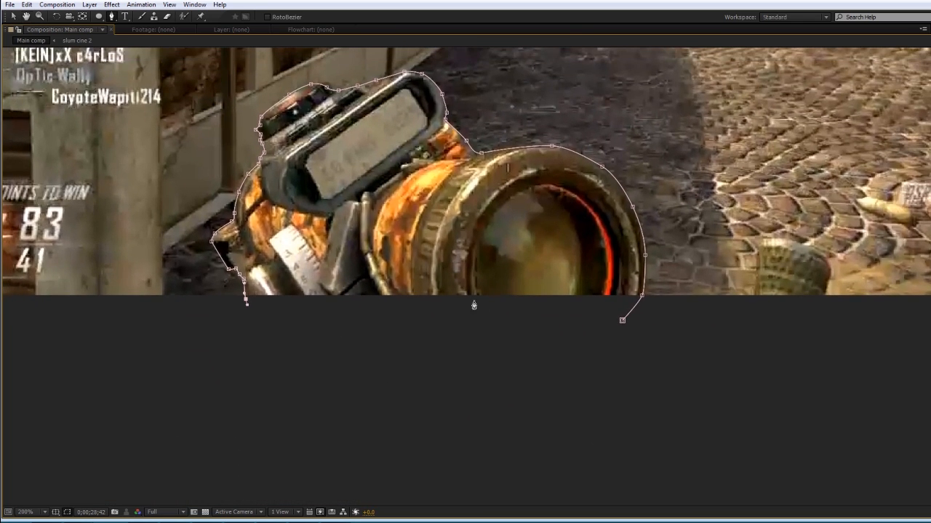
double_click(622, 321)
key(space)
drag(618, 133, 559, 239)
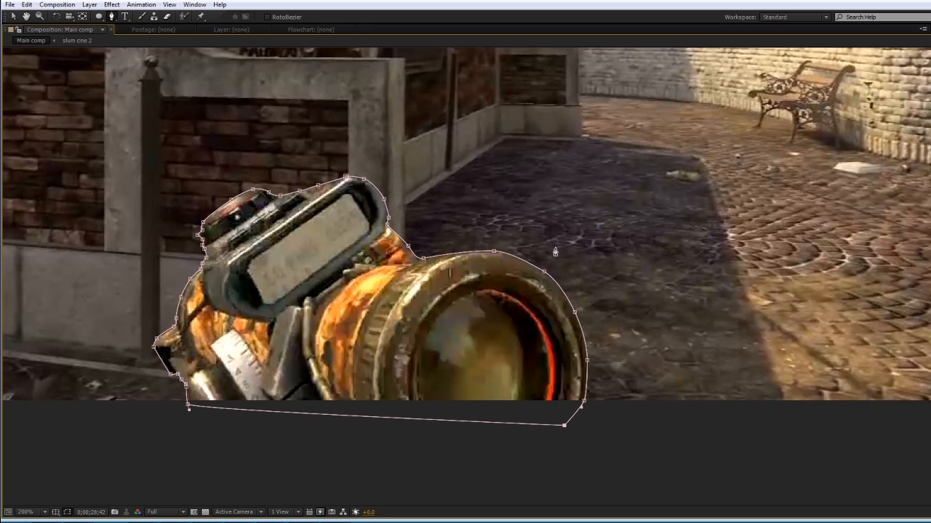
scroll(555, 259, down, 1)
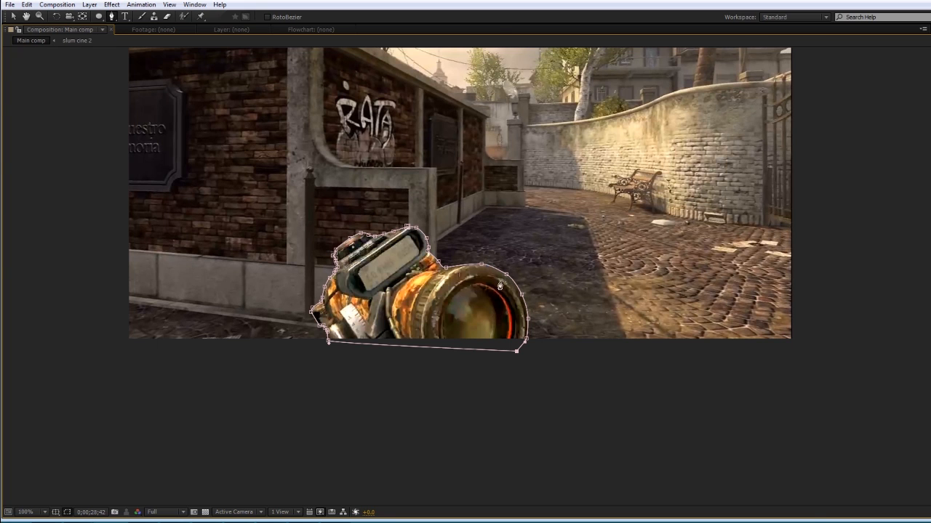
key(grave)
key(v)
click(560, 393)
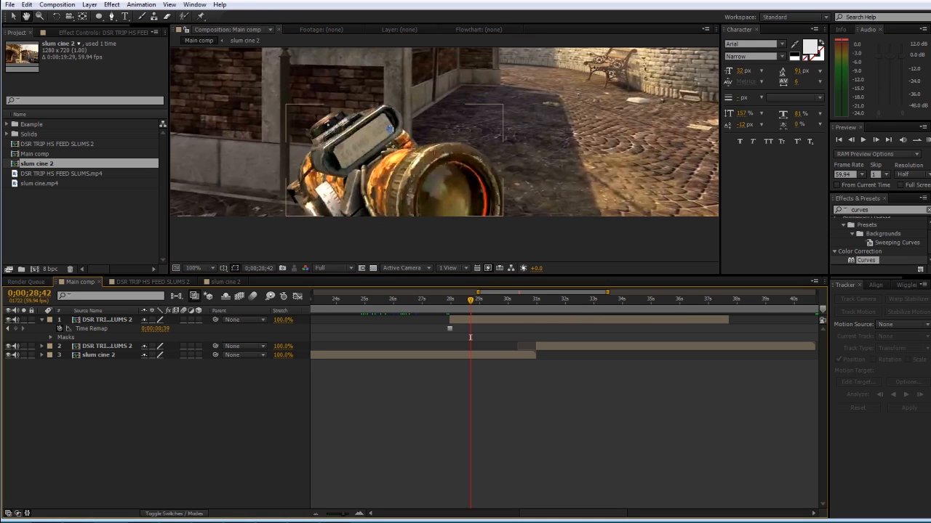
drag(363, 130, 421, 167)
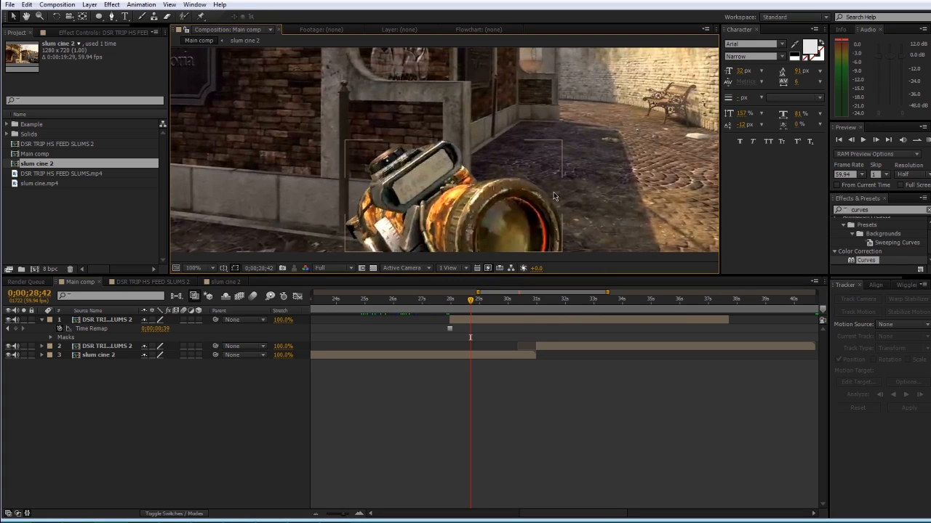
- Set the gun mask's feather to 3 pixels on the frozen gameplay layer
click(473, 321)
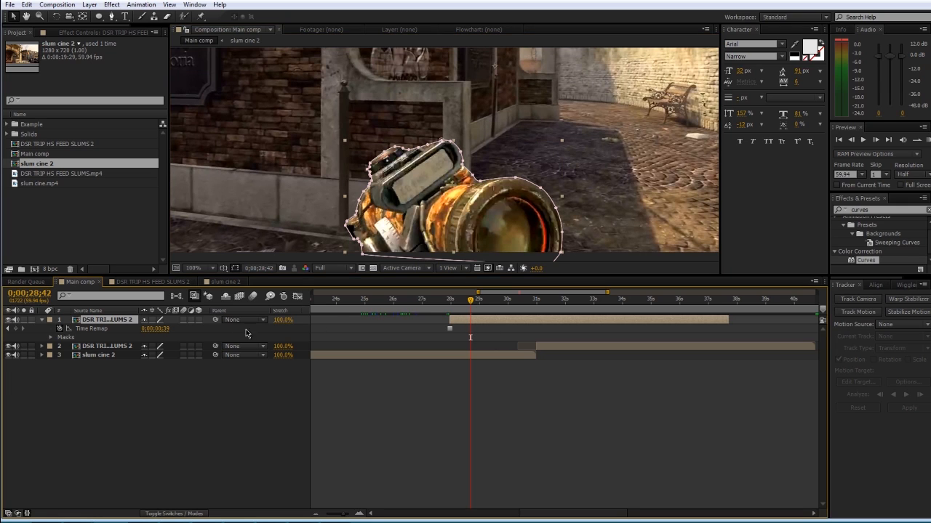
click(186, 417)
click(116, 329)
click(117, 320)
key(m)
key(m)
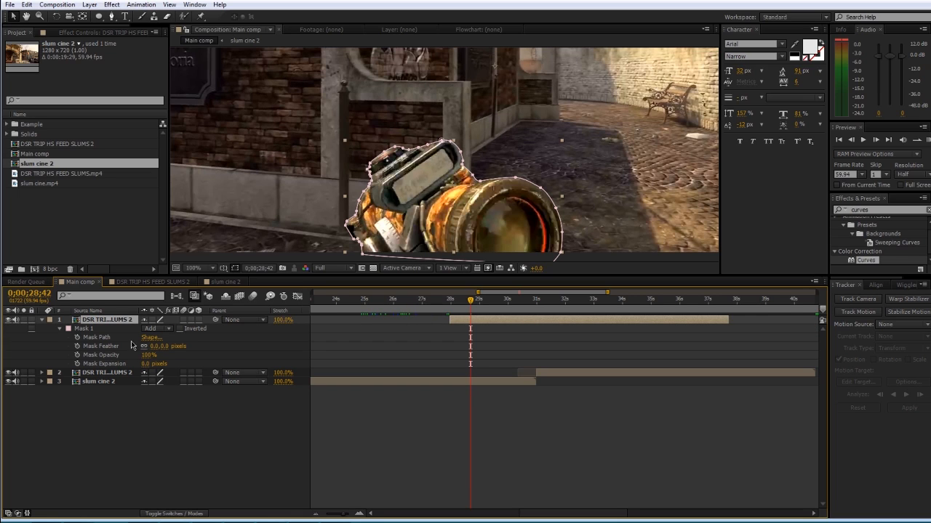
click(154, 346)
text(3)
key(Return)
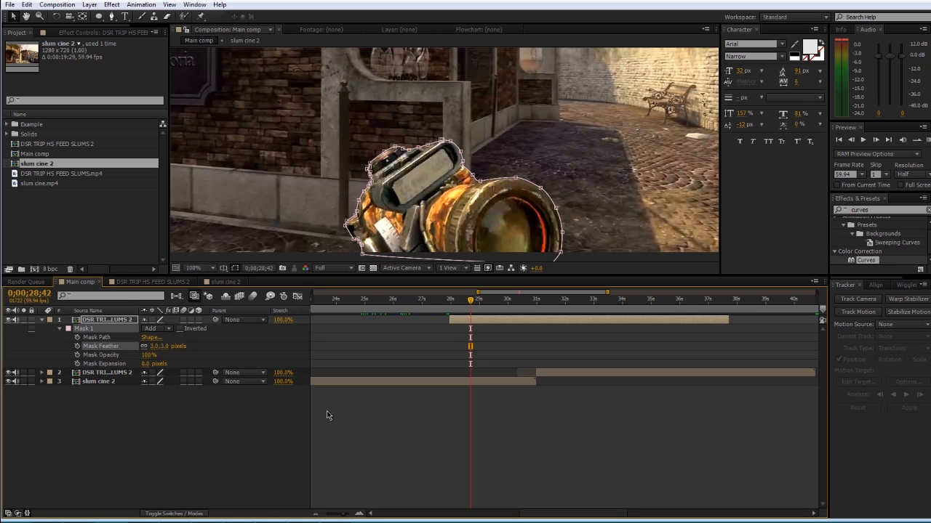
click(416, 458)
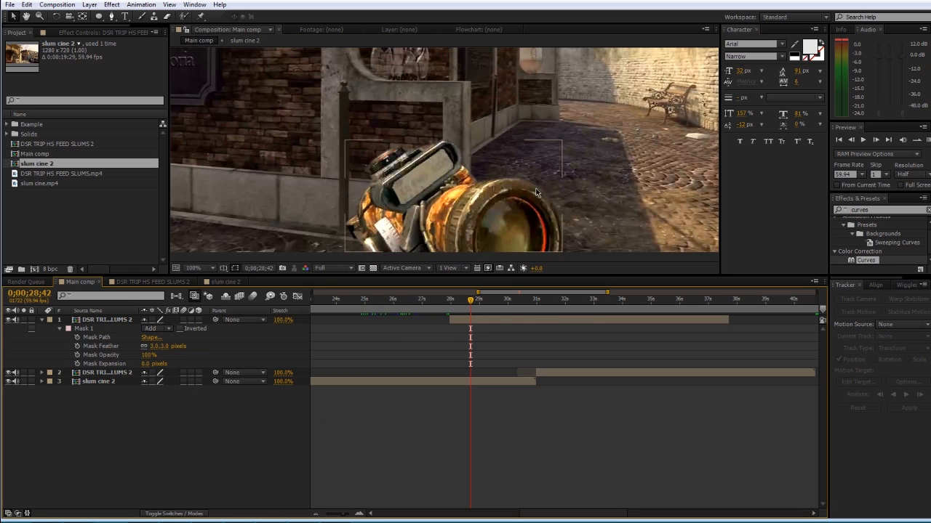
- Check the gun cutout over the cinematic at 0;00;29;49, and move the masked layer later to start at about 31 seconds
scroll(536, 192, down, 2)
drag(456, 301, 502, 301)
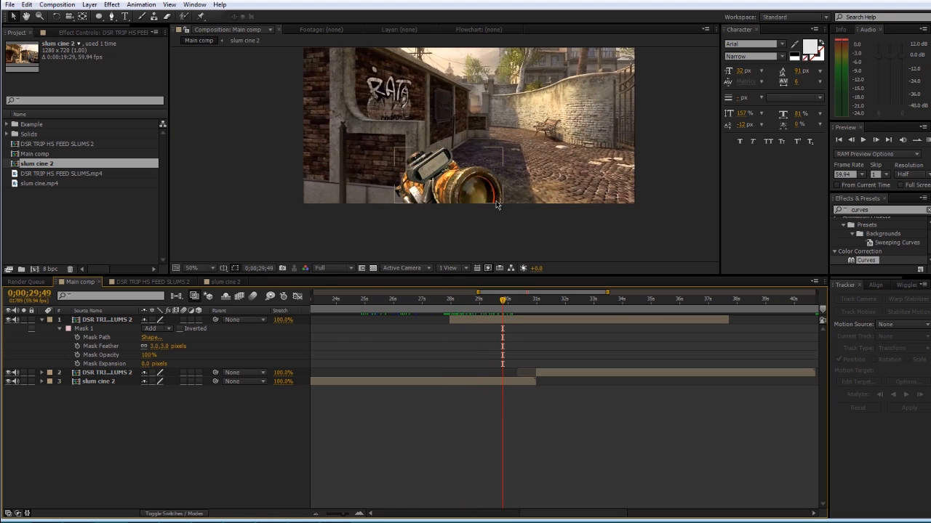
scroll(538, 146, up, 3)
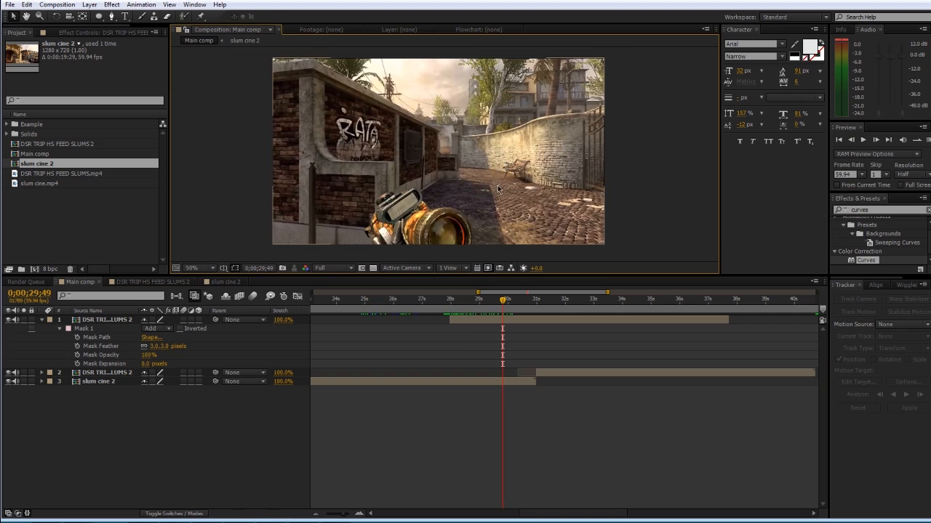
scroll(467, 198, down, 2)
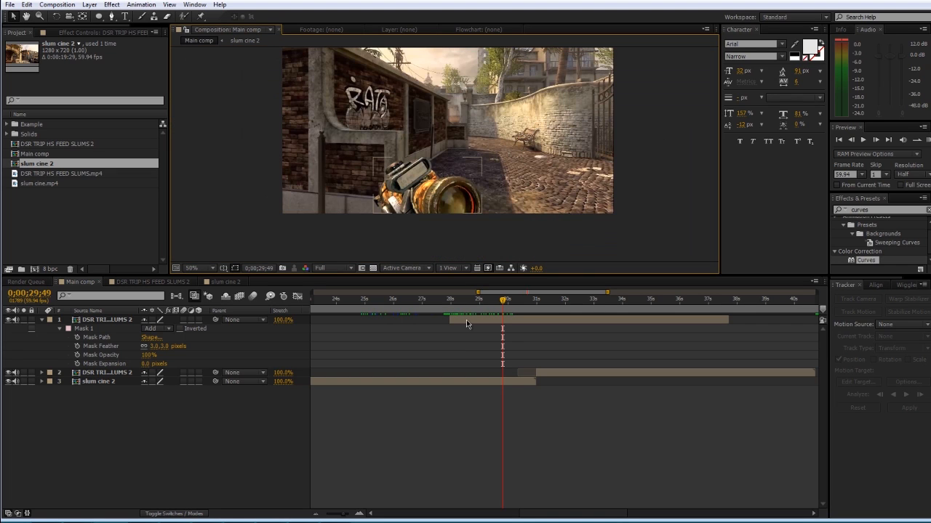
drag(466, 319, 555, 320)
key(minus)
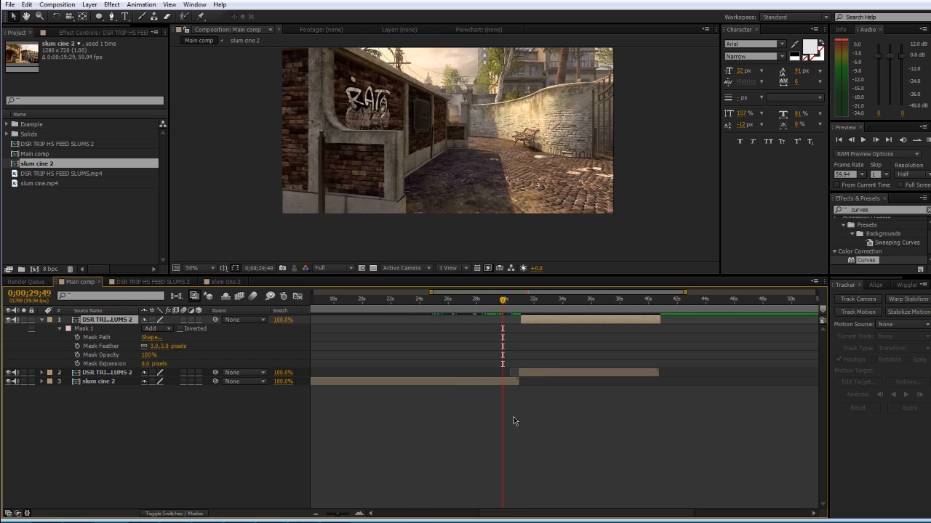
click(512, 418)
- Review the cinematic's timing and enable time remapping on the slum cine 2 layer
key(space)
drag(397, 387, 496, 361)
drag(364, 304, 467, 305)
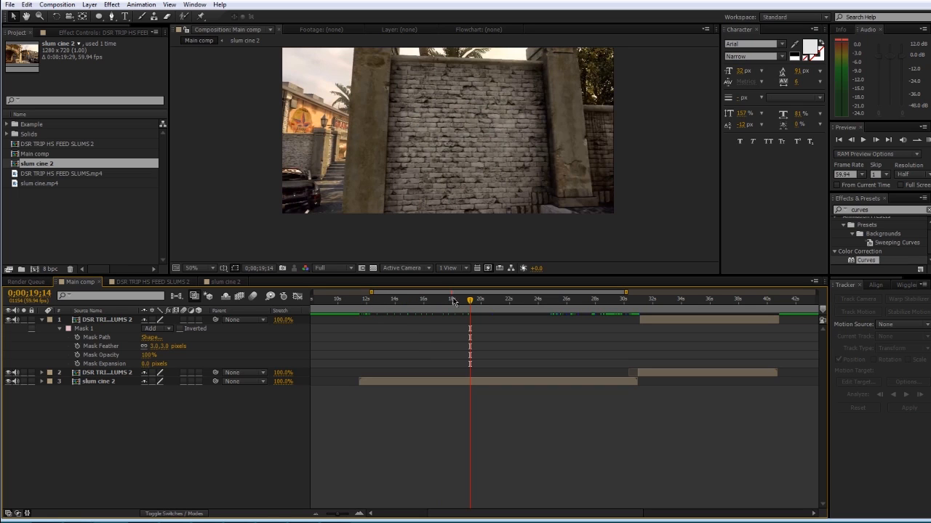
click(617, 303)
click(421, 381)
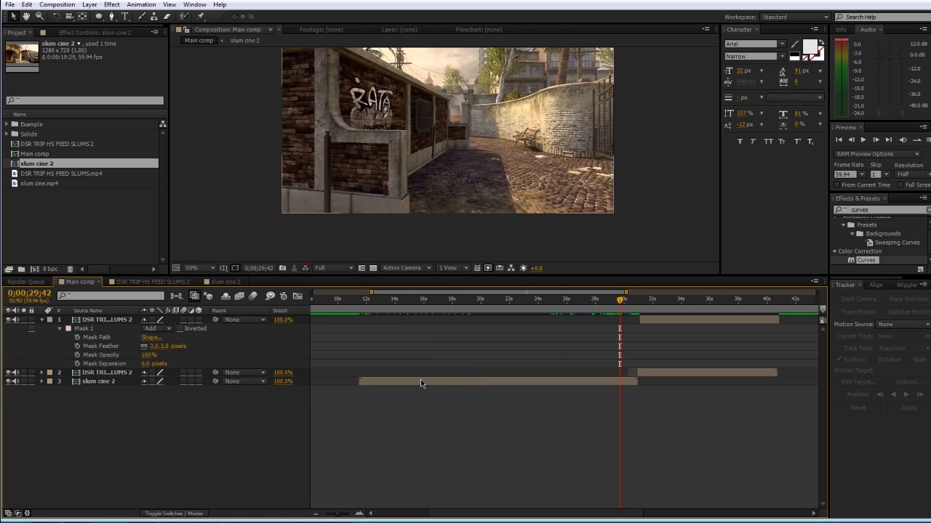
right_click(421, 382)
mouse_move(469, 57)
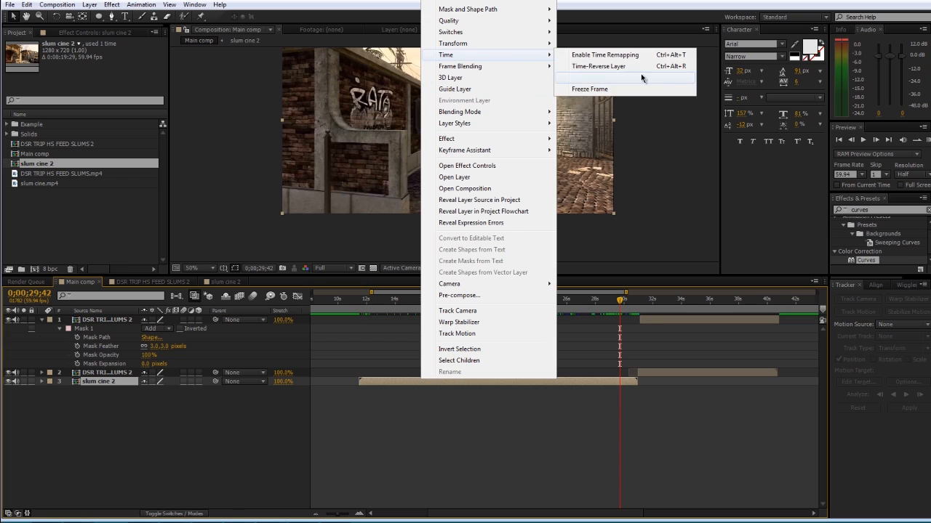
click(604, 55)
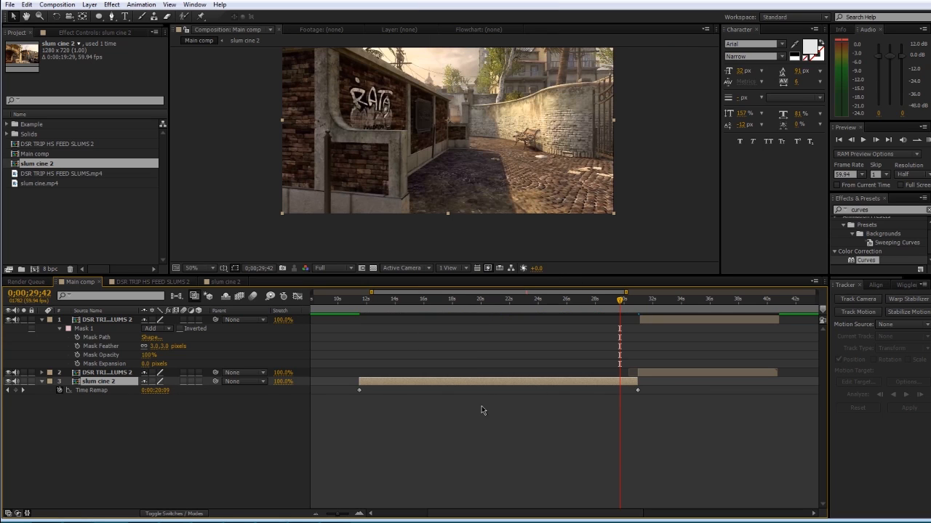
- Move slum cine 2's first Time Remap keyframe to 0;00;26;14 and trim the layer's start to that time
drag(361, 389, 570, 391)
mouse_move(569, 306)
mouse_down()
mouse_move(624, 314)
mouse_move(570, 306)
mouse_up()
click(433, 433)
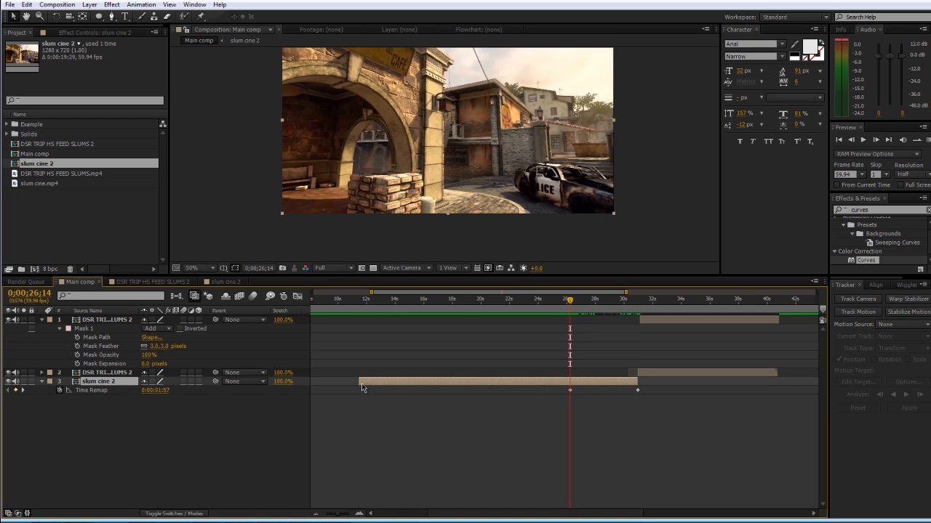
drag(362, 383, 577, 392)
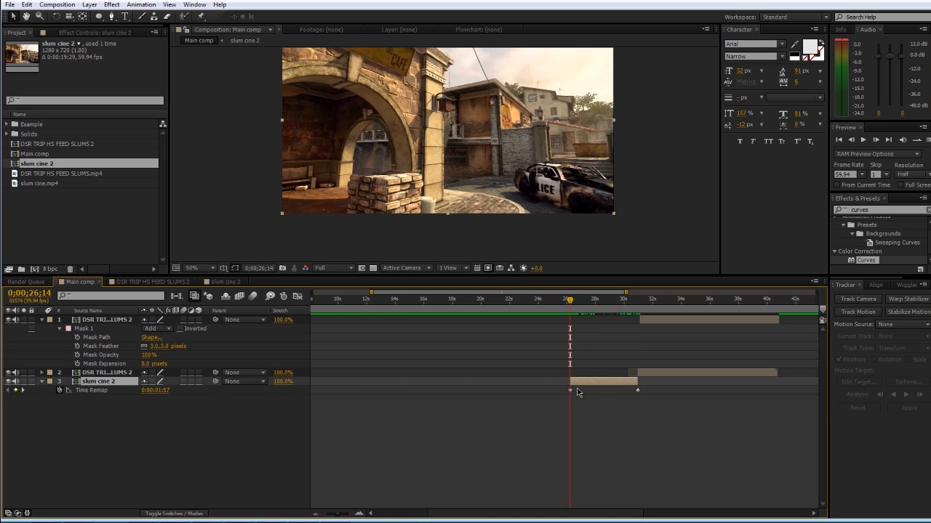
- Move the masked gun layer earlier to start at about 28.4 seconds, and set the current time to 0;00;30;59
click(609, 392)
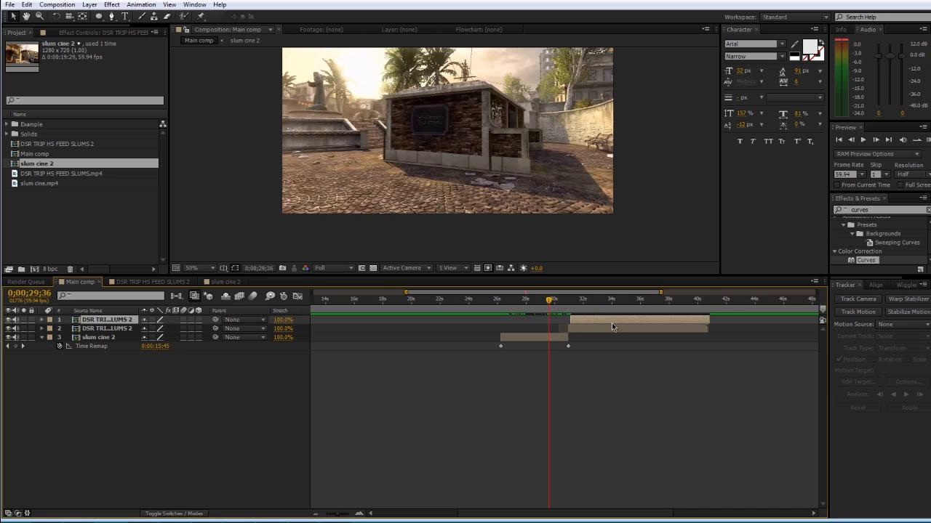
drag(611, 319, 571, 305)
click(565, 303)
key(equal)
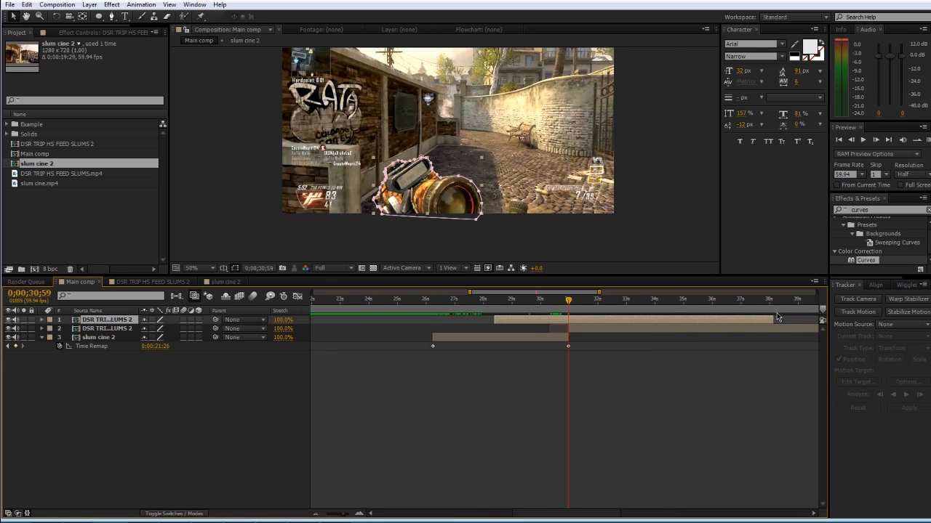
- Trim the masked gun layer's end to exactly 0;00;30;59, where the cinematic meets the gameplay layer
drag(773, 320, 570, 320)
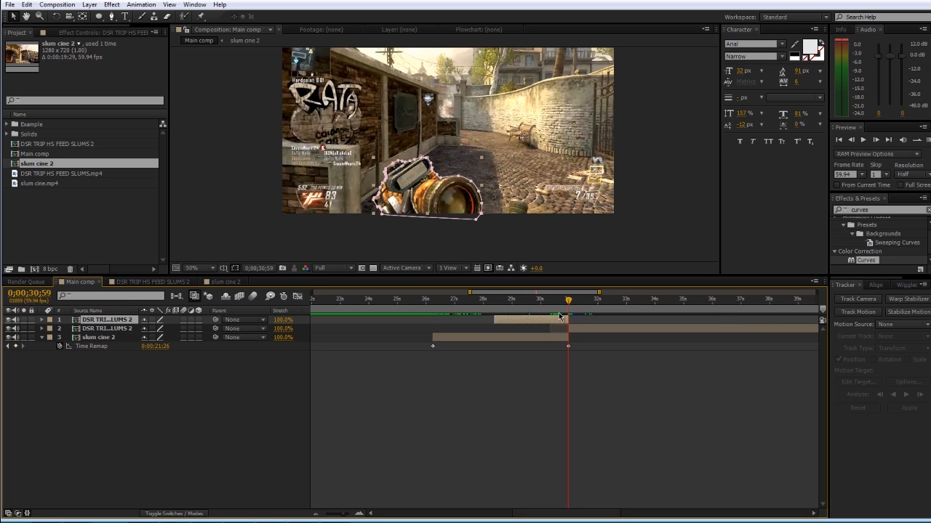
key(equal)
key(equal)
key(equal)
key(equal)
key(equal)
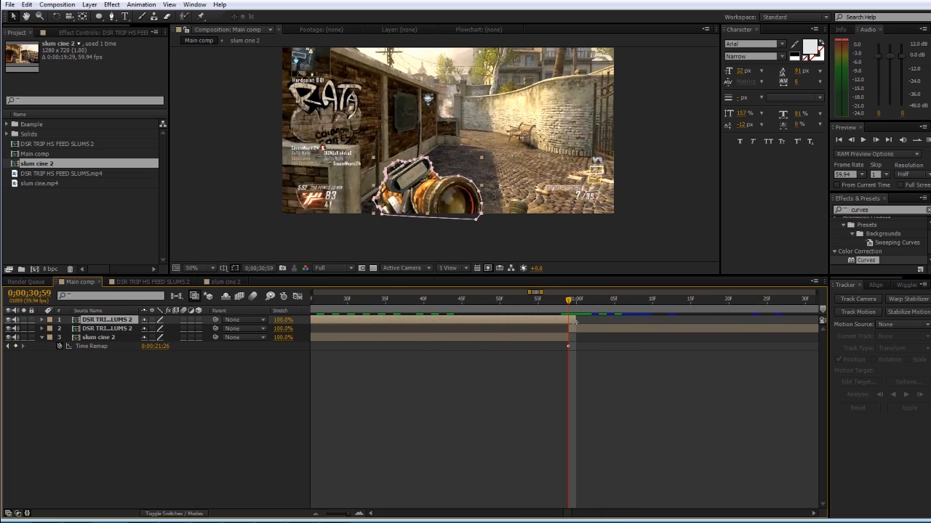
key(equal)
drag(550, 322, 533, 322)
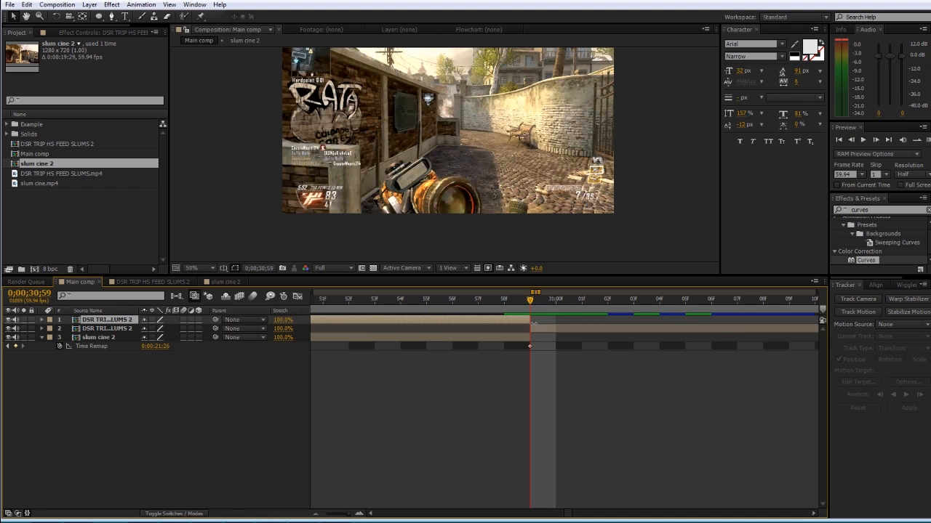
click(543, 329)
click(526, 321)
key(minus)
key(minus)
key(minus)
key(minus)
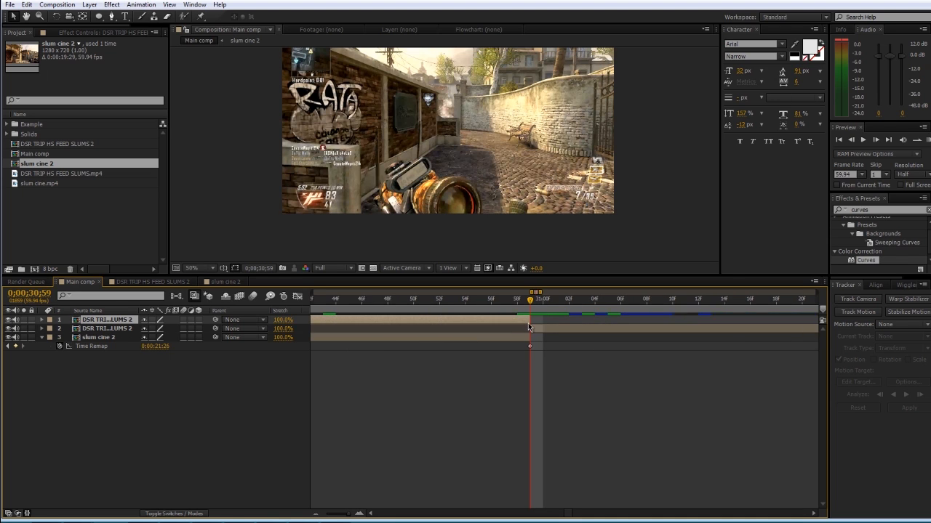
key(minus)
key(minus)
key(minus)
- Compare the frames on either side of the cinematic-to-gameplay cut, ending at 0;00;30;58
mouse_move(530, 300)
mouse_down()
mouse_move(522, 301)
mouse_move(530, 302)
mouse_up()
key(Page_Down)
key(Page_Down)
key(Page_Up)
key(Page_Up)
key(Page_Down)
drag(500, 300, 530, 310)
click(143, 318)
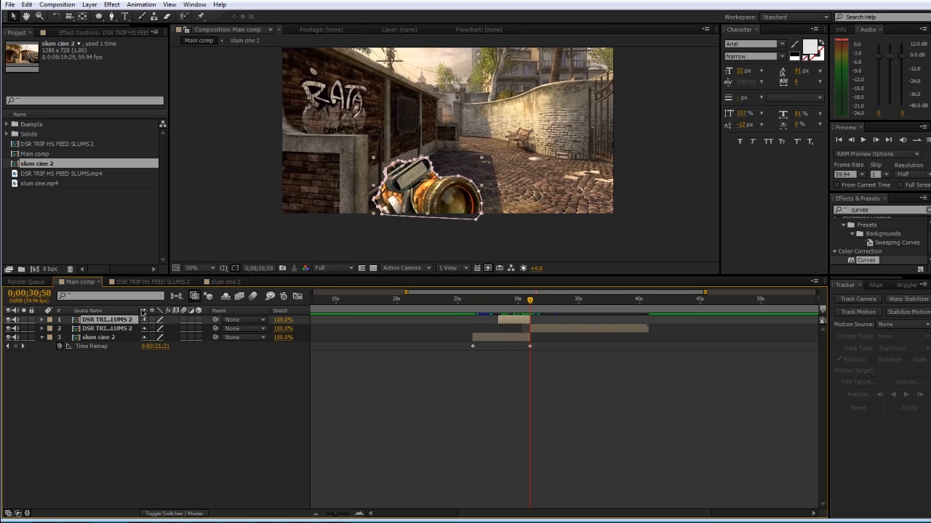
click(551, 352)
- Show only the Position, Scale and Rotation properties of the masked gun layer in the timeline
click(515, 321)
key(p)
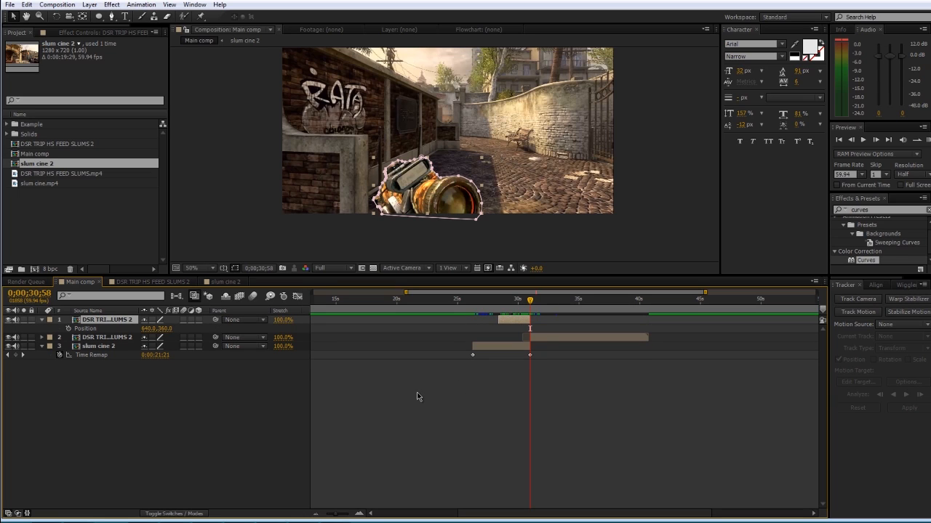
key(shift+s)
key(shift+r)
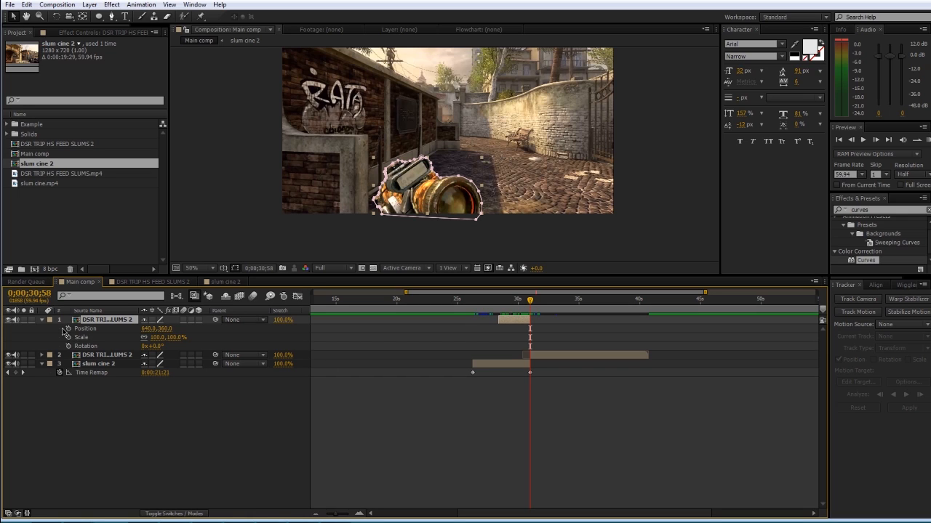
click(42, 320)
click(42, 320)
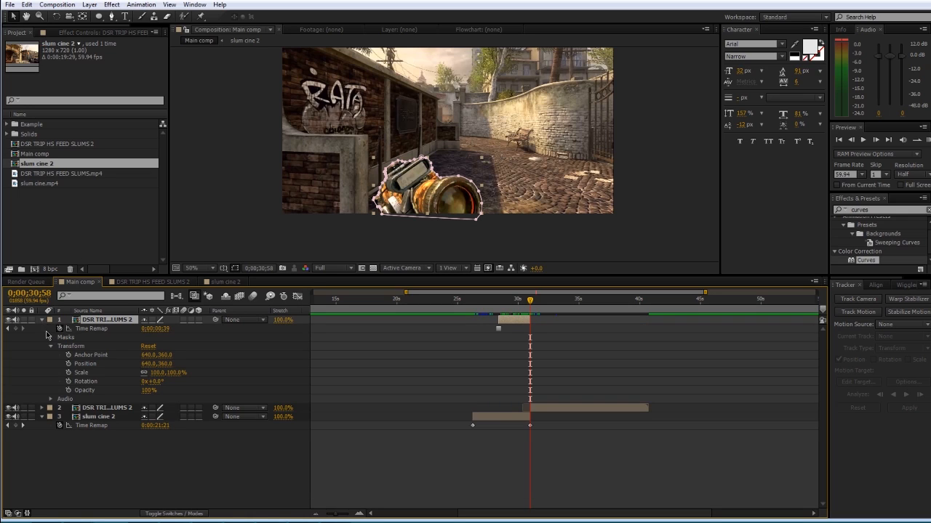
click(51, 347)
click(51, 346)
key(p)
key(shift+s)
key(shift+r)
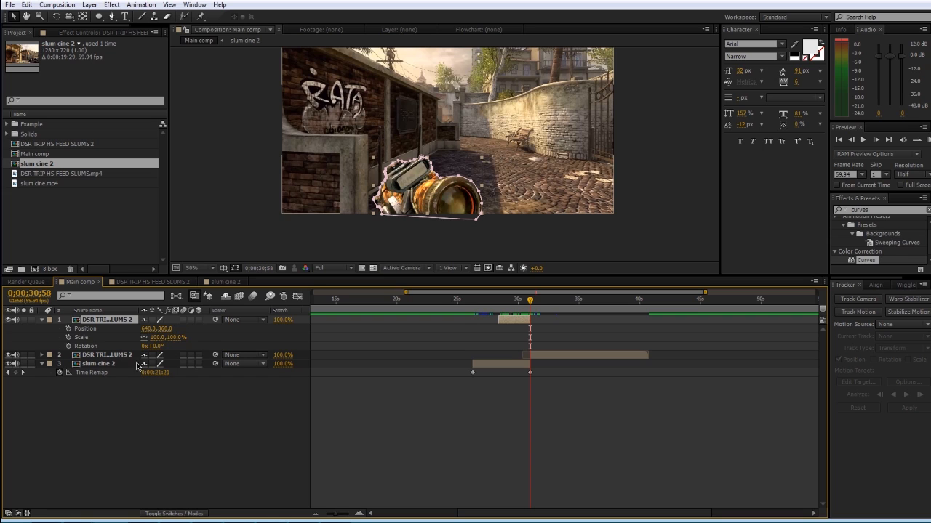
- Move the masked gun layer's anchor point to the gun's bottom center at about 562, 724 with the Pan Behind tool
key(space)
drag(514, 127, 502, 148)
click(82, 16)
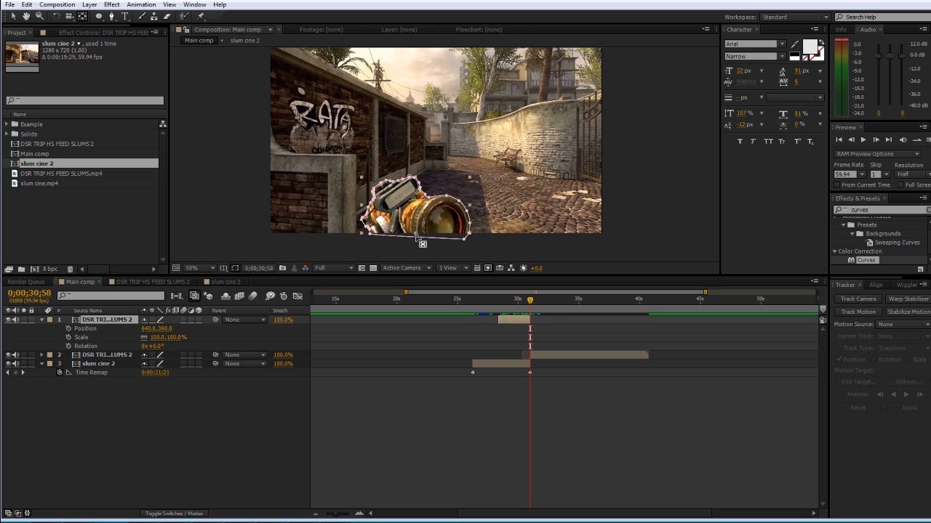
drag(422, 244, 416, 238)
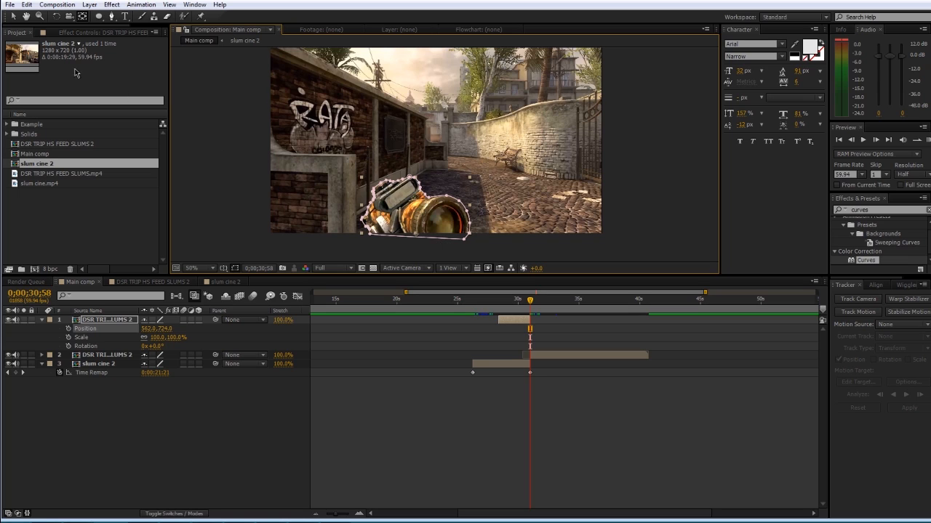
click(12, 16)
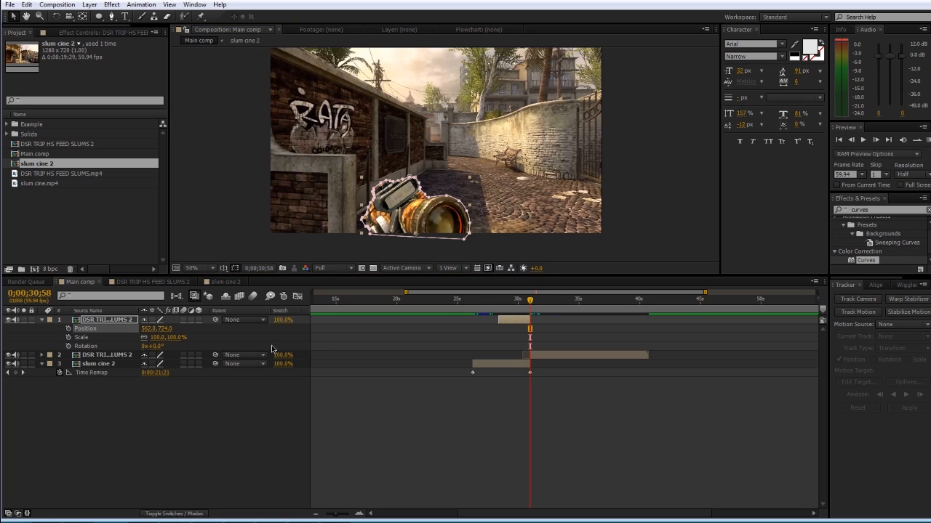
- Set Position, Scale and Rotation keyframes on the masked gun layer at 0;00;30;58
click(69, 329)
click(69, 338)
click(68, 347)
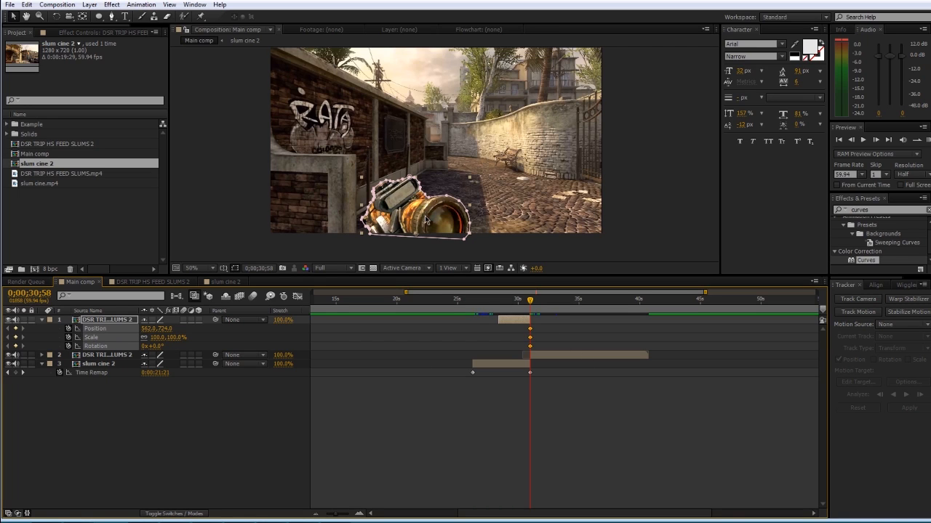
- At 0;00;28;23, move the gun down and right below the frame, to Position 1014, 940
drag(523, 303, 498, 302)
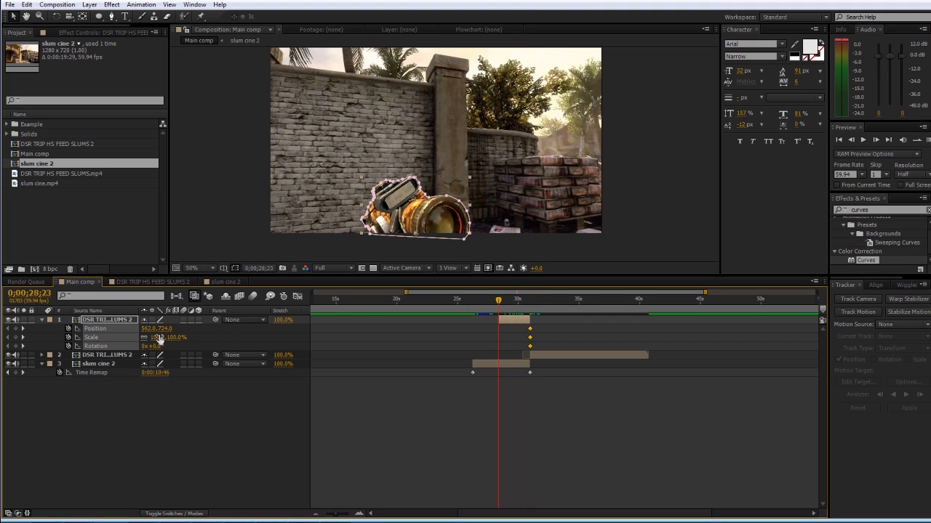
drag(430, 224, 548, 271)
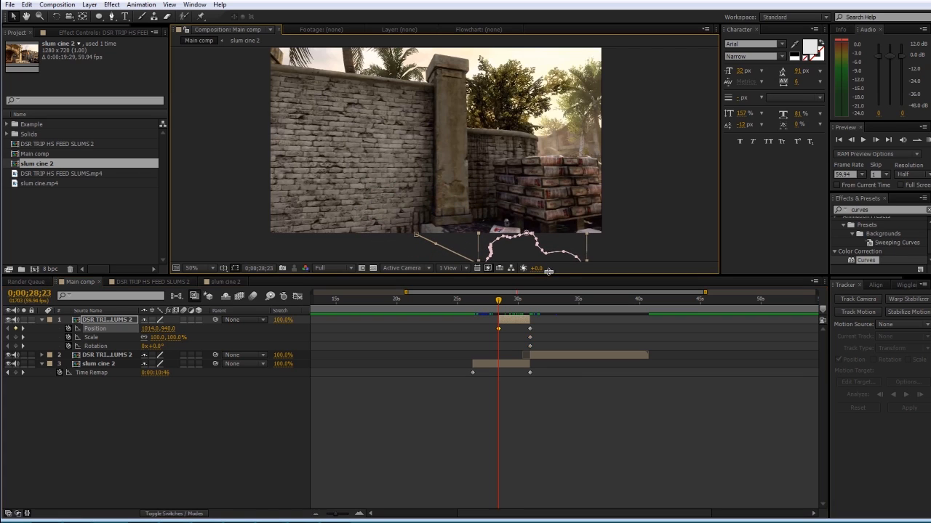
drag(649, 234, 617, 167)
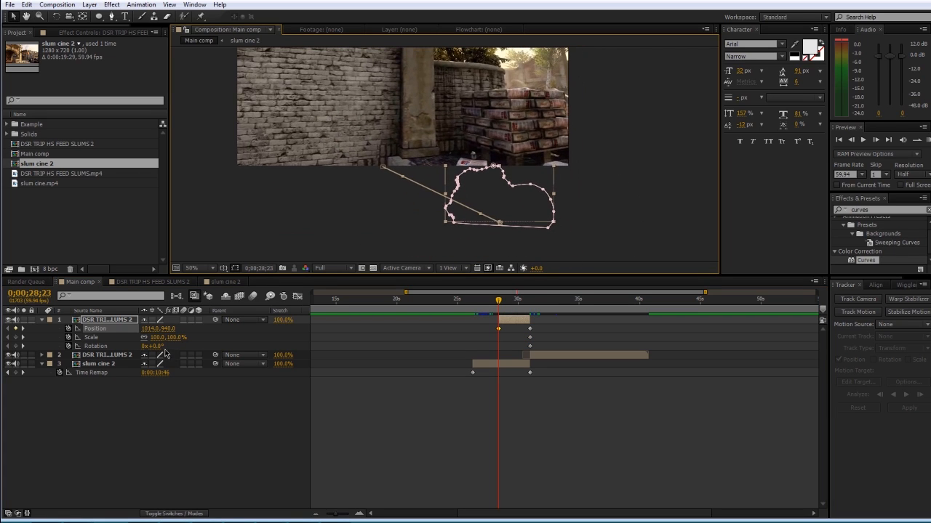
- Rotate the off-screen gun to 24.4°, scale it to 127.1%, and reposition it at 1048, 1050
drag(159, 350, 177, 350)
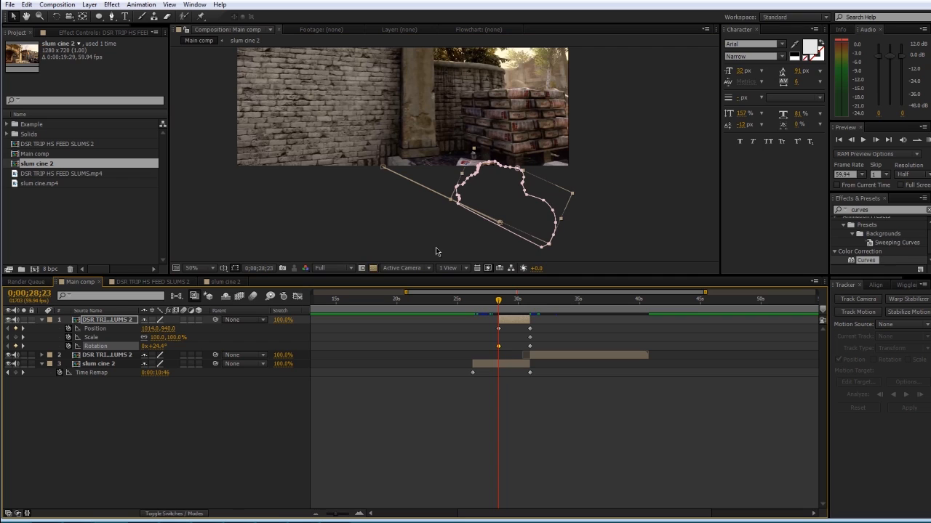
drag(504, 194, 511, 208)
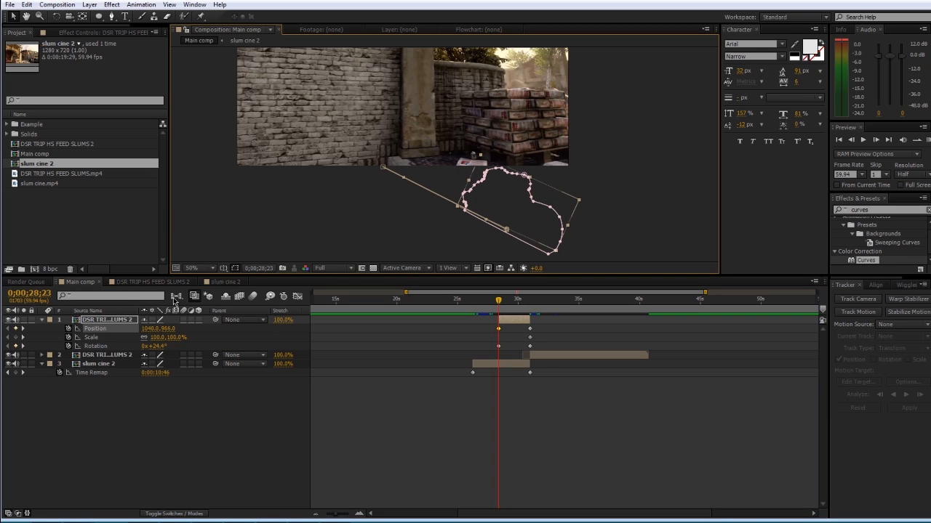
drag(156, 338, 284, 325)
drag(514, 202, 515, 227)
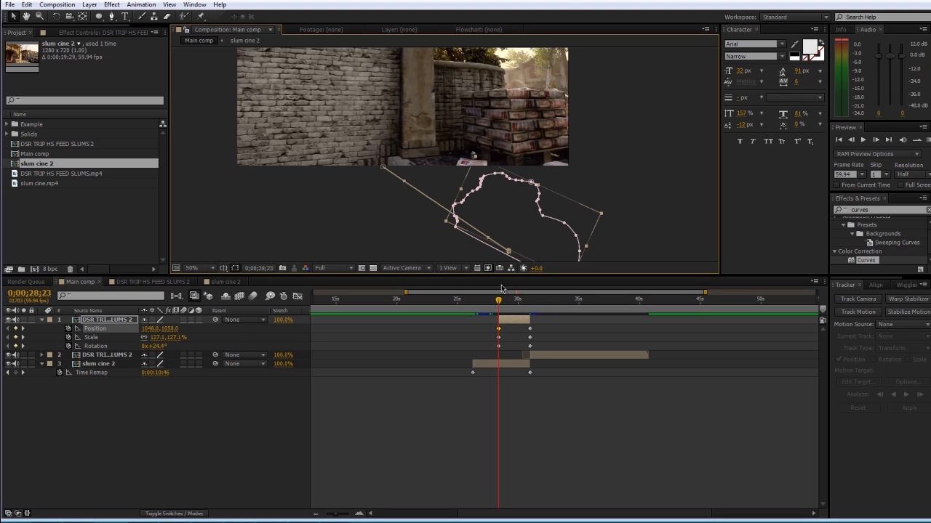
- Check the gun's entrance, and move its starting keyframe farther right outside the frame to Position 1548, 978
drag(500, 302, 519, 310)
drag(522, 311, 499, 310)
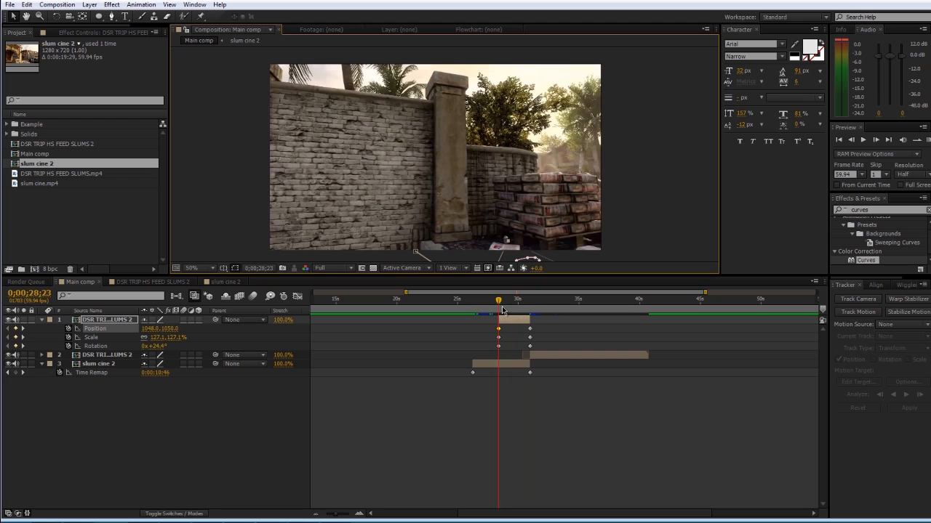
scroll(541, 211, down, 2)
drag(540, 210, 542, 161)
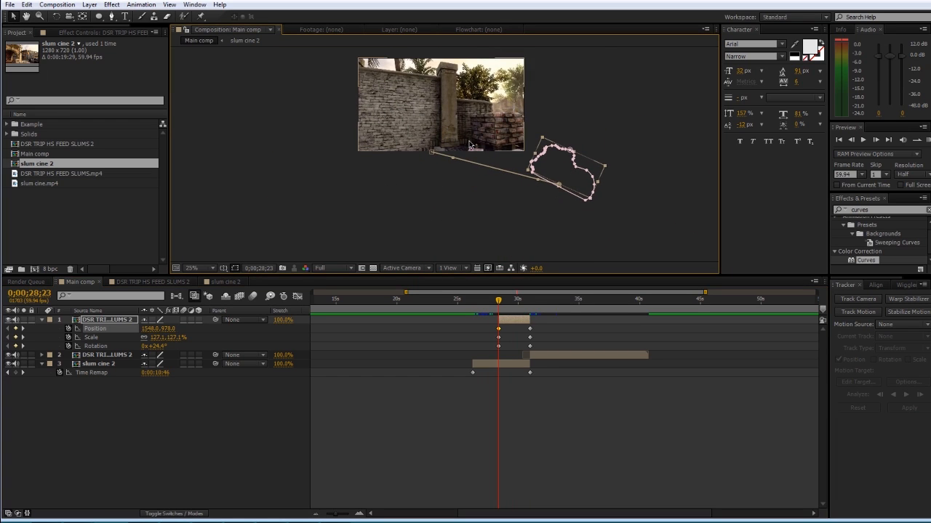
- Examine how the gun slides into the frame over the cinematic between its start and end keyframes
scroll(471, 144, up, 2)
drag(515, 118, 497, 204)
mouse_move(501, 309)
mouse_down()
mouse_move(538, 305)
mouse_move(514, 305)
mouse_up()
drag(436, 109, 440, 130)
drag(592, 173, 595, 158)
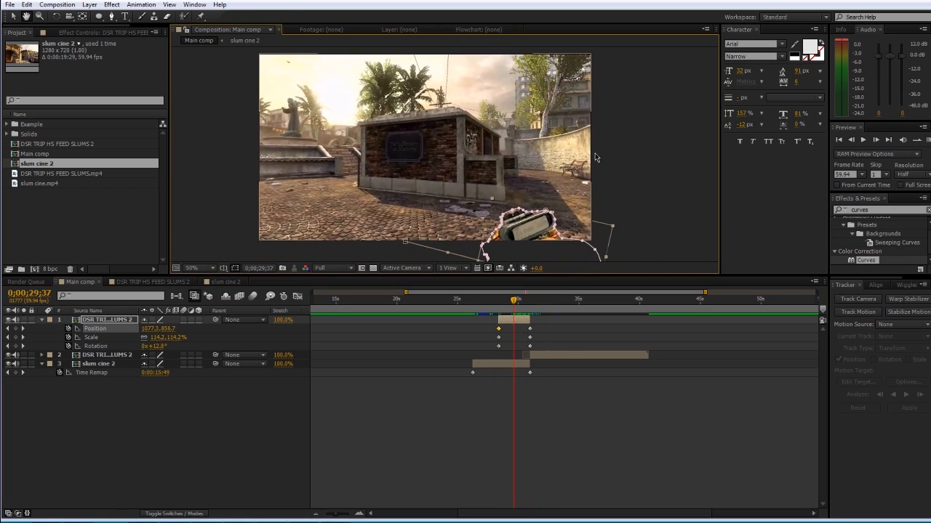
click(600, 260)
click(501, 328)
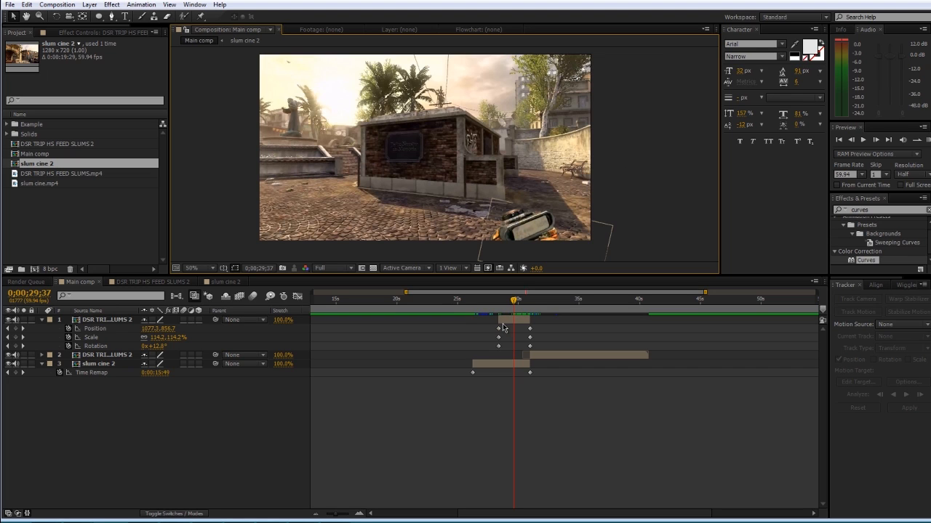
drag(472, 304, 514, 321)
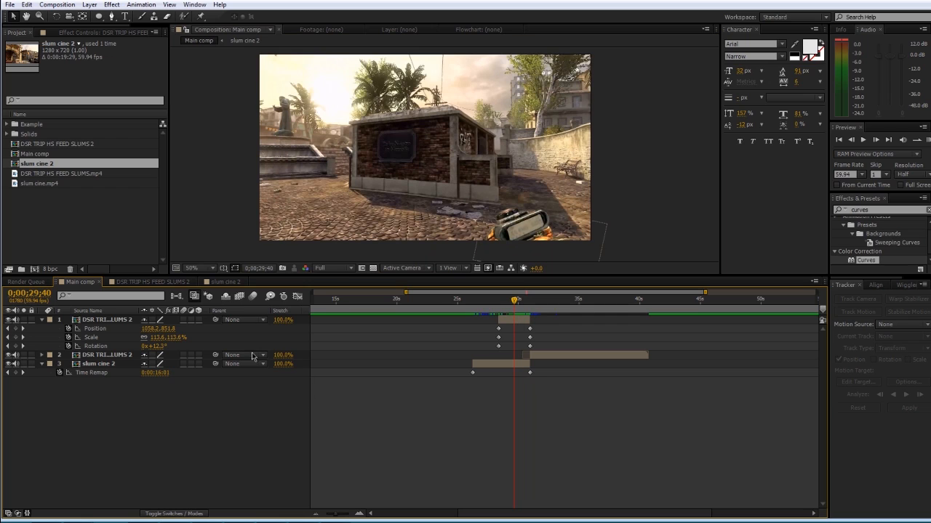
- Add an adjustment layer above all layers and trim it to run from 0;00;26;14 to about 34 seconds
click(90, 5)
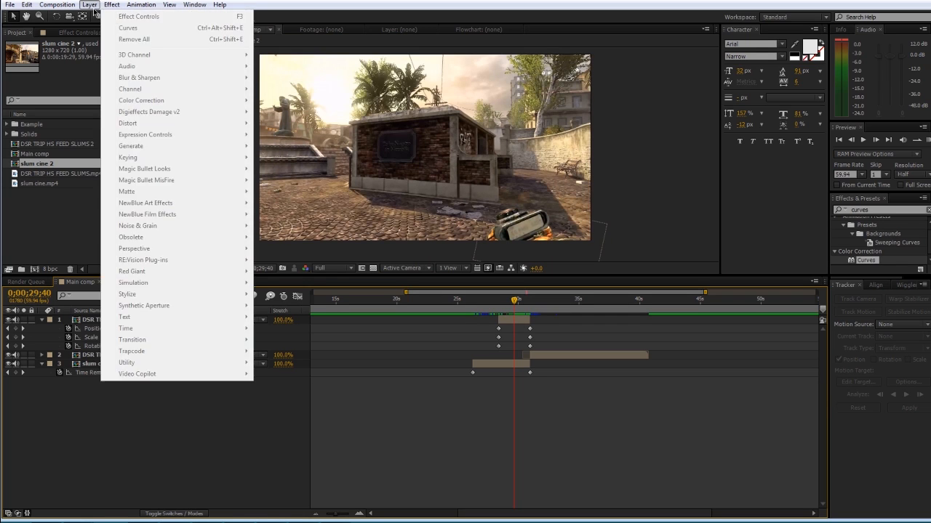
mouse_move(102, 16)
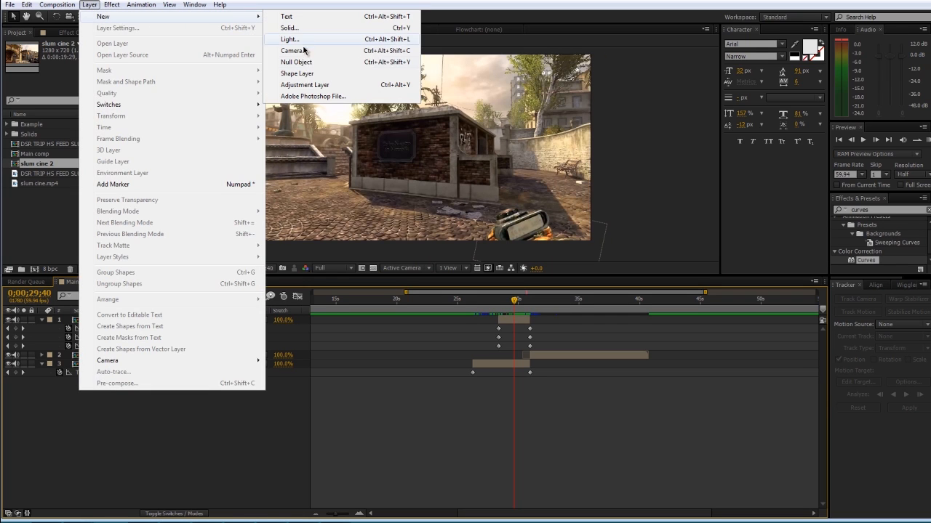
click(305, 84)
drag(465, 300, 473, 300)
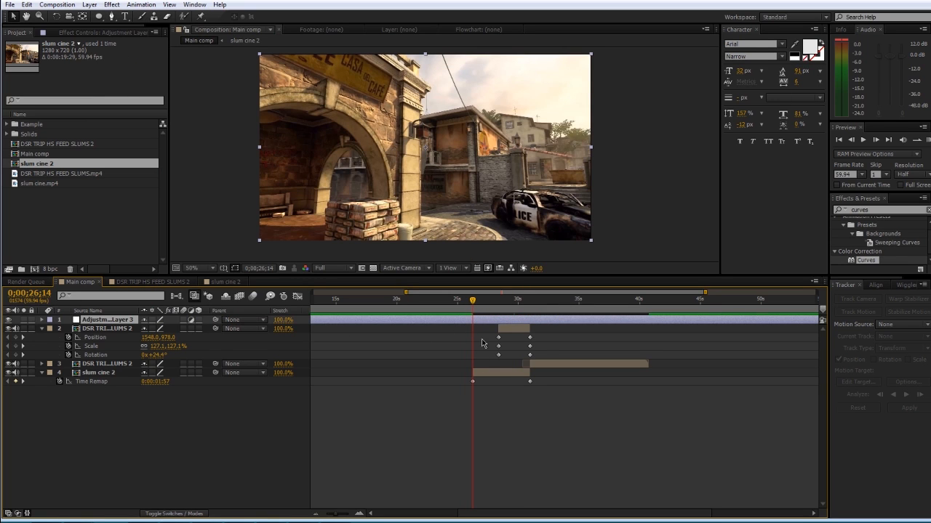
key(alt+bracketleft)
drag(552, 301, 496, 301)
key(alt+bracketright)
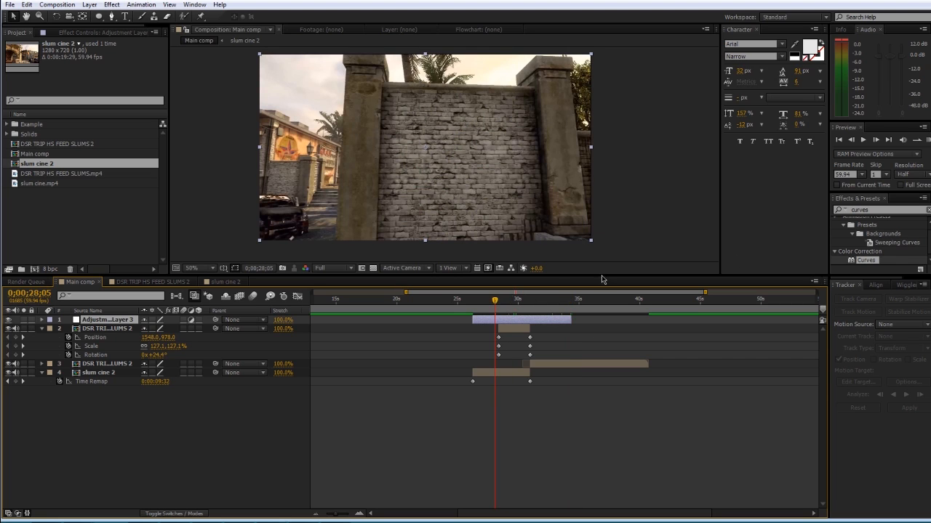
- Find the Radial Blur effect and apply it to the new adjustment layer
click(879, 211)
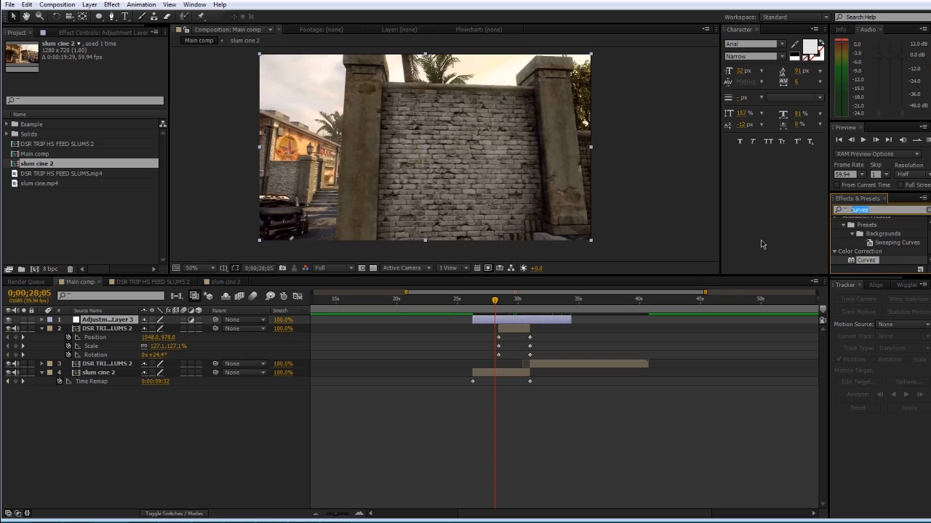
text(radial blur)
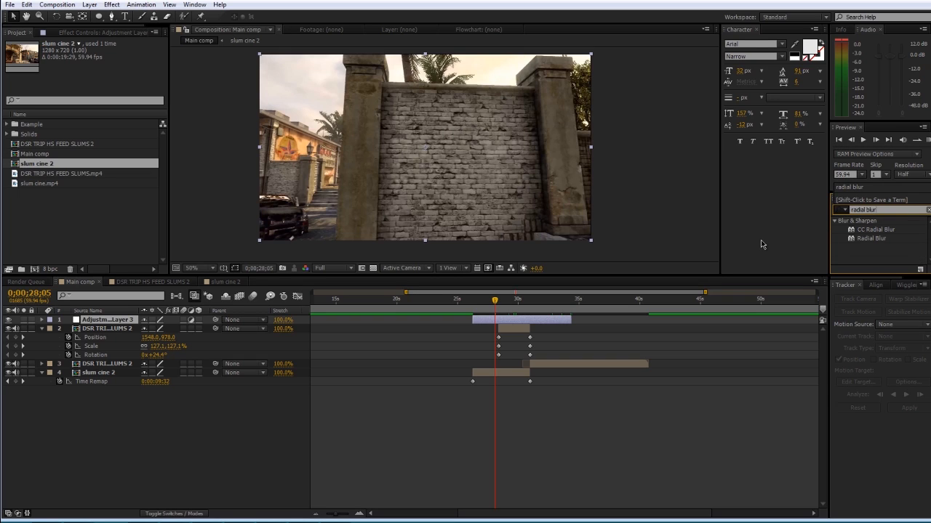
drag(871, 238, 512, 324)
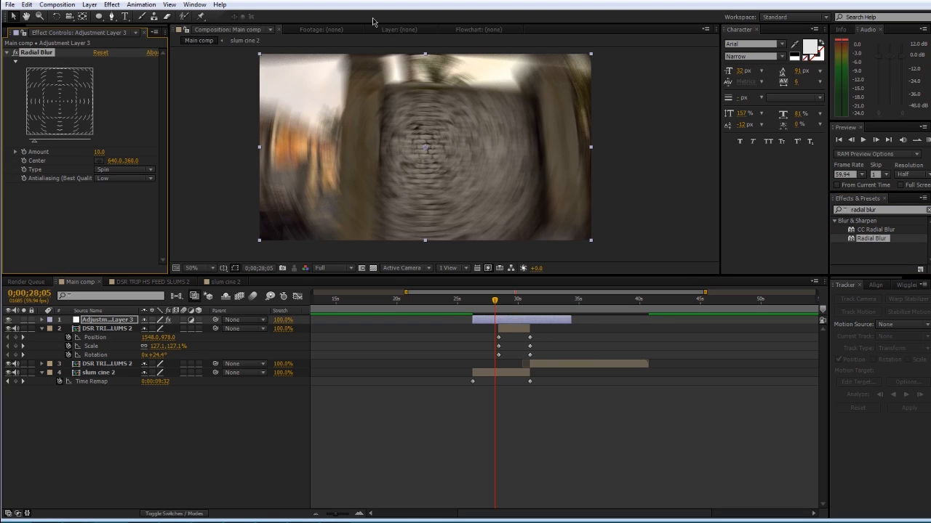
- Reset the Standard workspace to its original layout and show Adjustment Layer 3's effect controls again
click(194, 4)
mouse_move(218, 16)
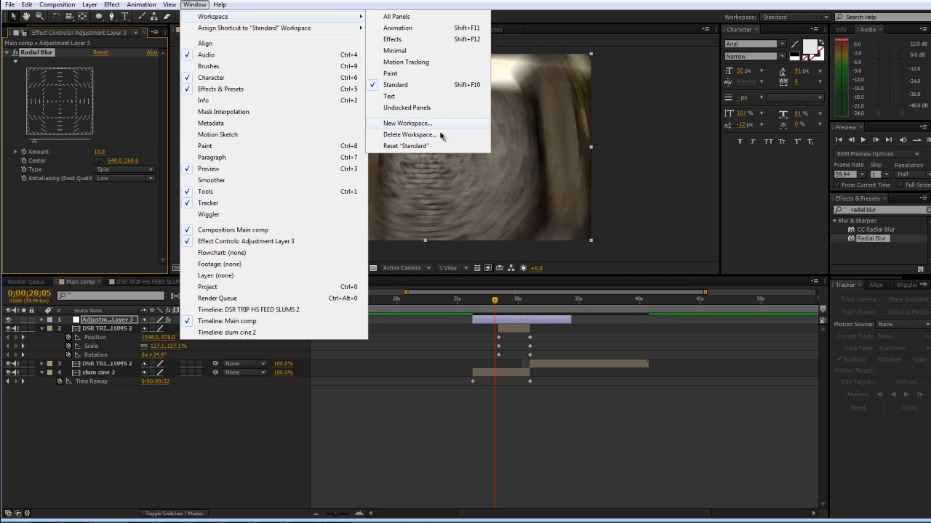
click(407, 146)
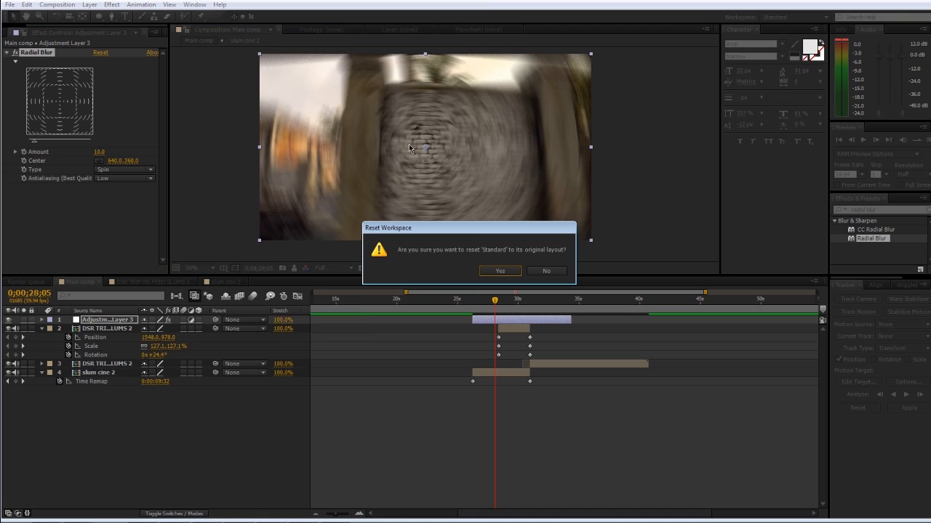
click(508, 274)
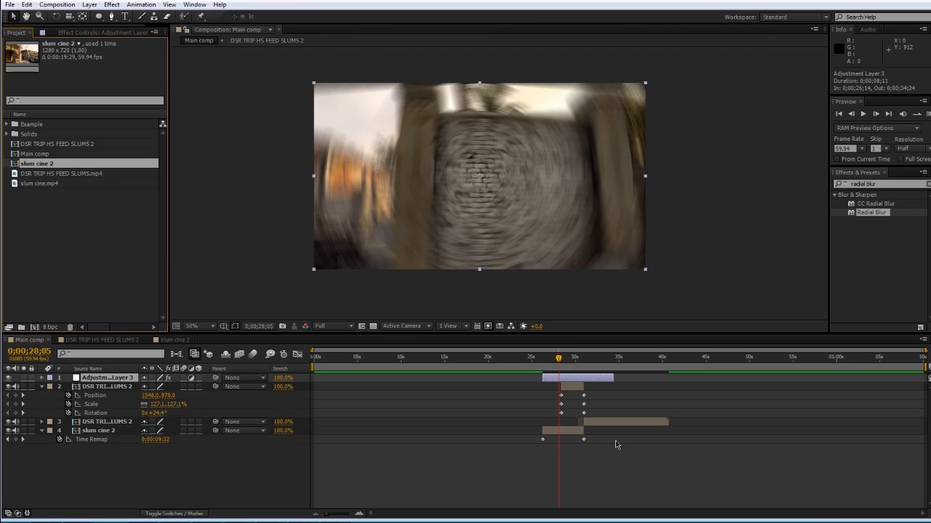
click(89, 34)
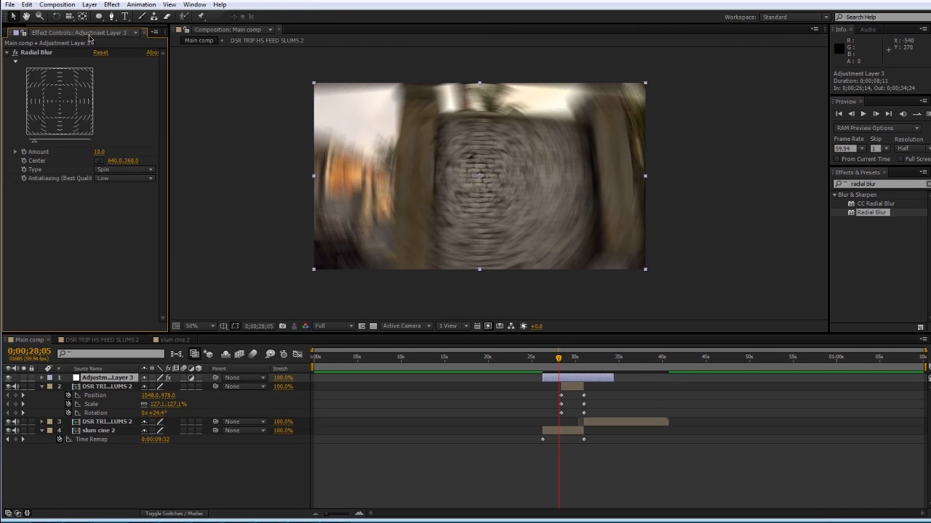
- Set the Radial Blur type to Zoom and place its center on the police car at 1234, 668 at 0;00;26;14
click(122, 172)
click(120, 193)
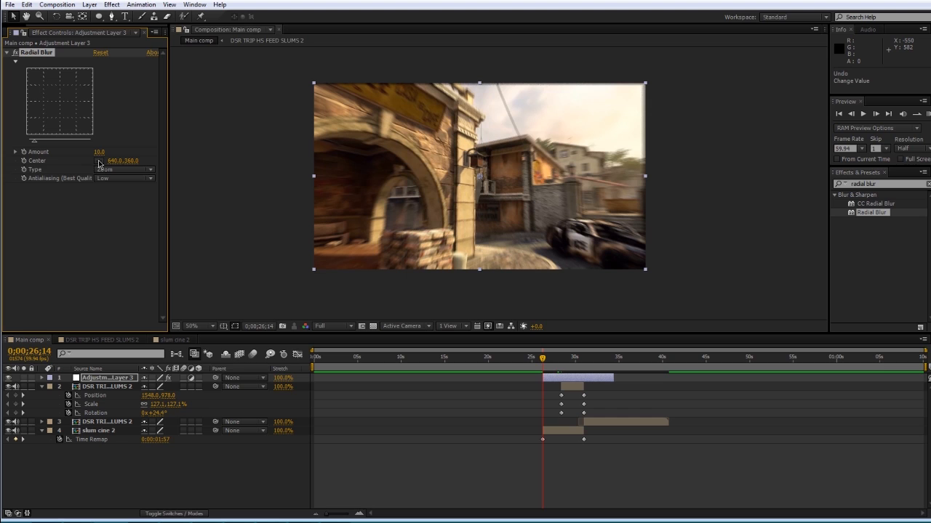
click(98, 162)
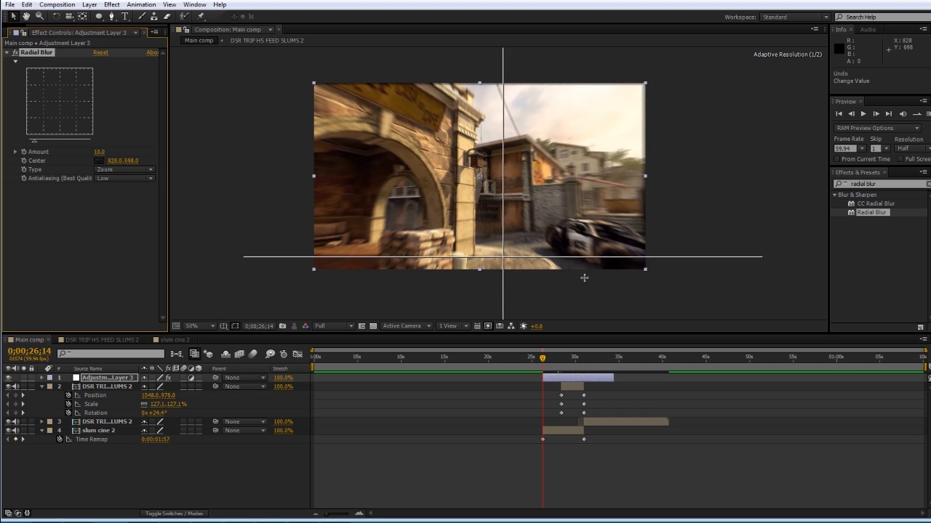
click(633, 256)
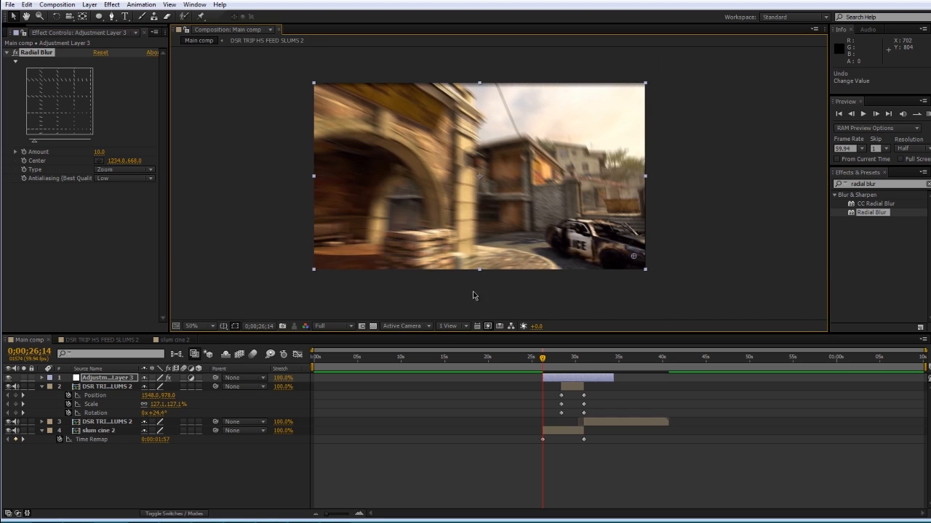
- Keyframe the blur Center, move it to 690, 404 at 0;00;30;59, and check how it travels between the keyframes
click(24, 161)
drag(566, 362, 587, 365)
drag(634, 257, 494, 191)
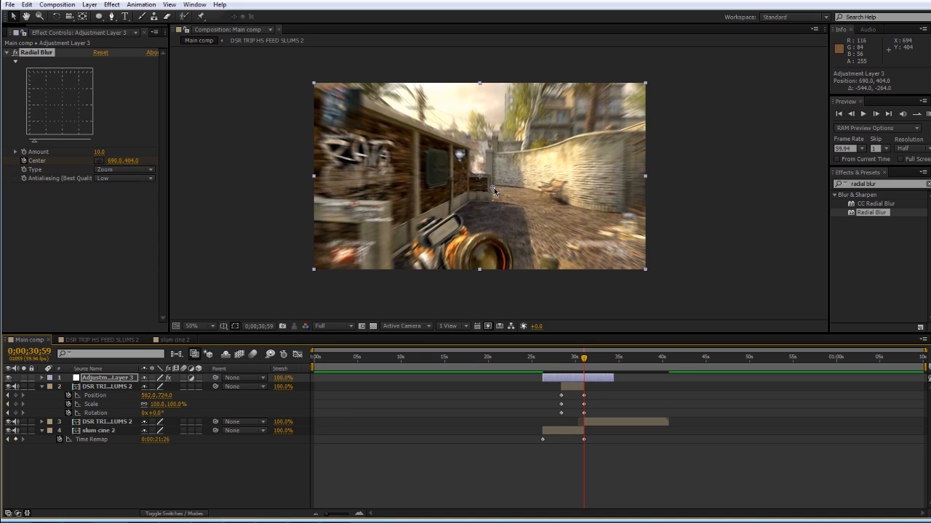
mouse_move(572, 355)
mouse_down()
mouse_move(546, 358)
mouse_move(578, 362)
mouse_move(562, 359)
mouse_up()
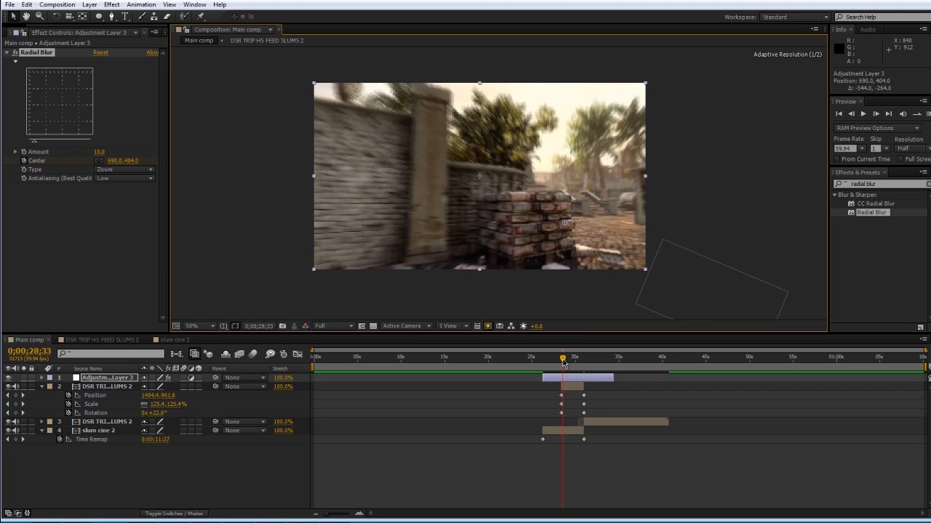
drag(569, 357, 579, 365)
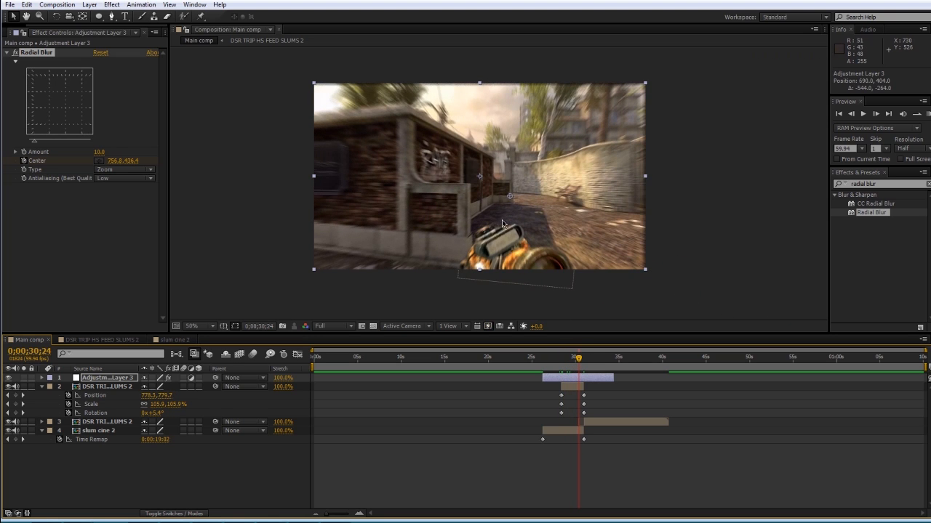
- Keyframe the Radial Blur Amount at 0 at 0;00;26;14 and raise it to 15 at 0;00;28;40
drag(573, 360, 549, 382)
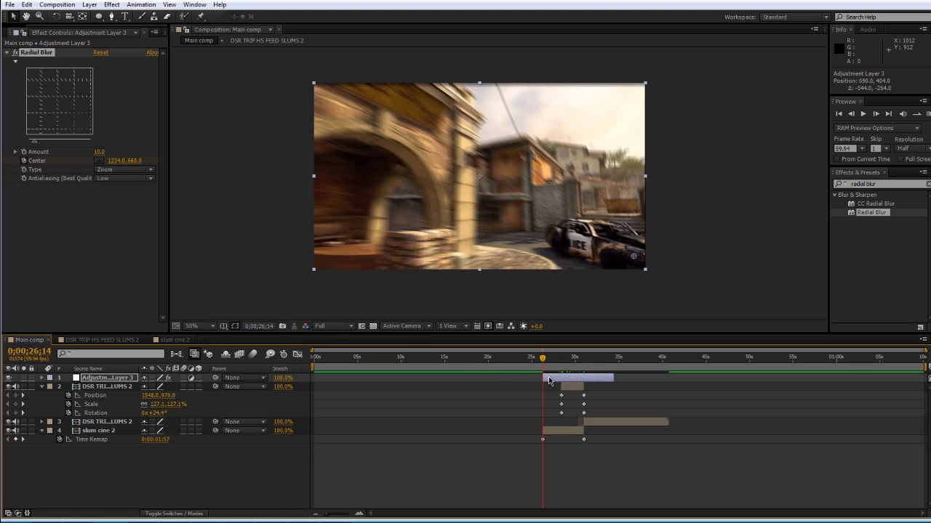
drag(93, 155, 84, 152)
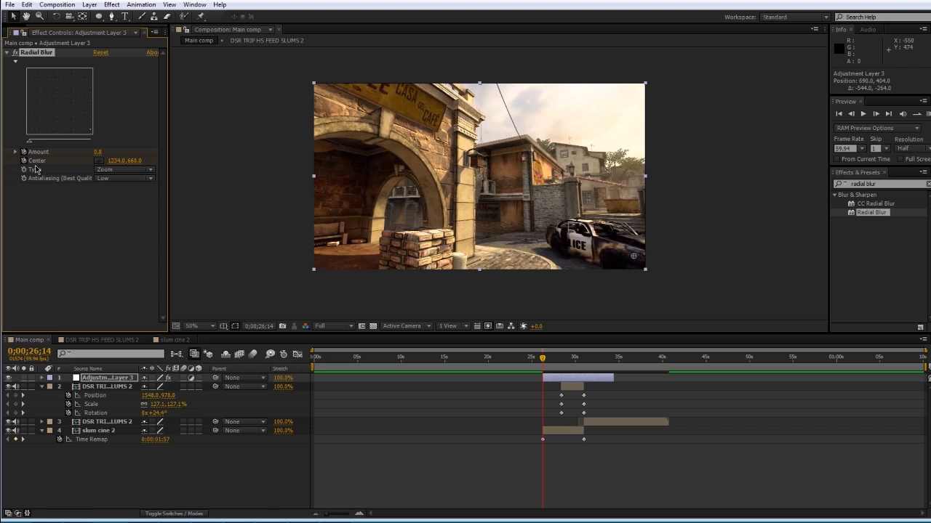
drag(545, 361, 566, 365)
click(97, 151)
text(20)
key(Return)
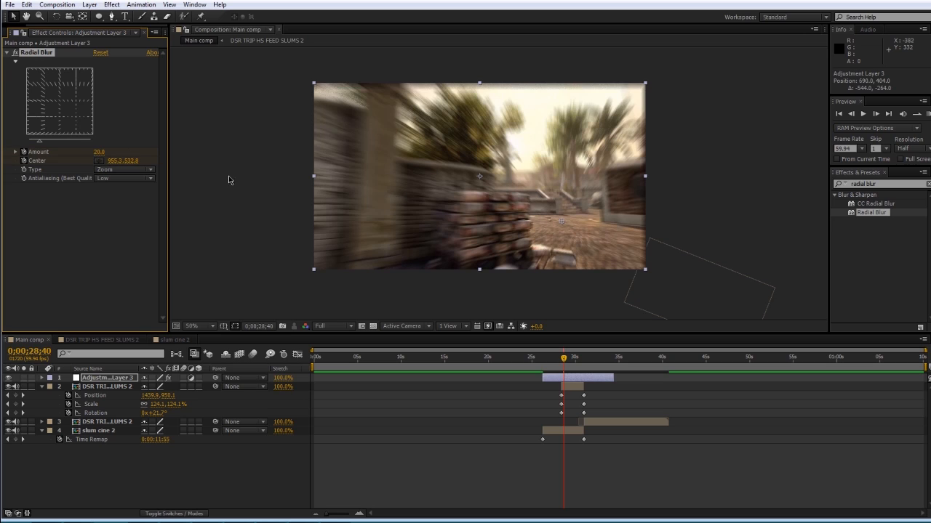
click(98, 153)
text(15)
key(Return)
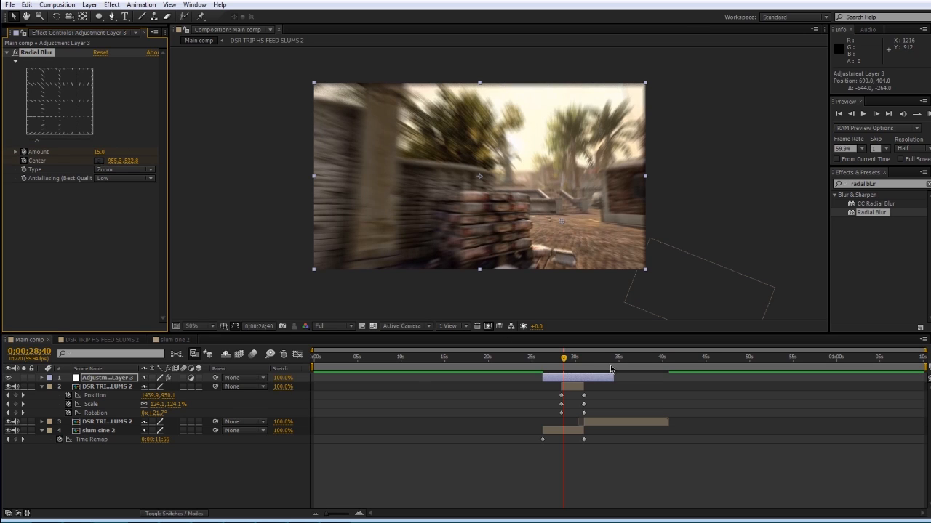
- Lower the Radial Blur Amount at 0;00;31;42, just after the gameplay begins, and check the blur over the cinematic
drag(575, 362, 591, 362)
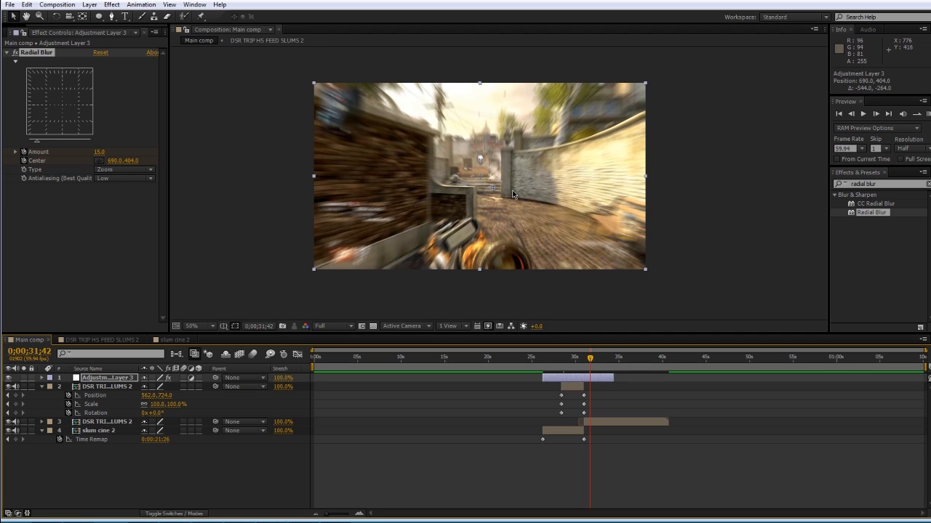
drag(101, 154, 72, 153)
drag(579, 360, 552, 360)
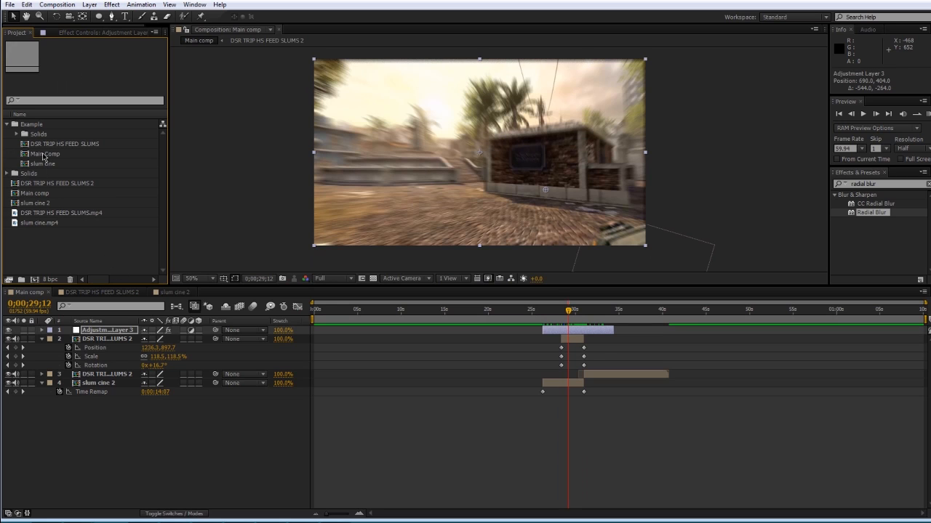
- Open the example Main Comp and examine its masked HUD layer and how the transition plays
double_click(43, 155)
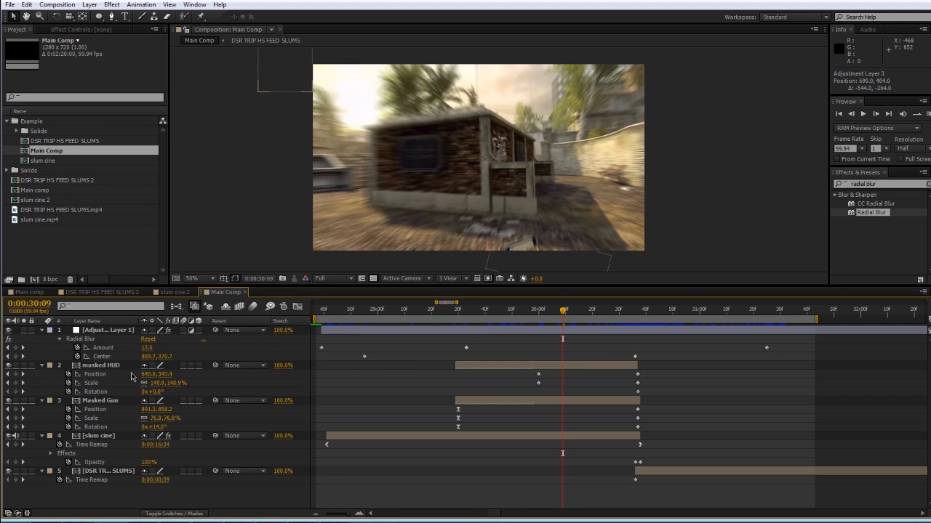
click(116, 366)
drag(562, 311, 659, 318)
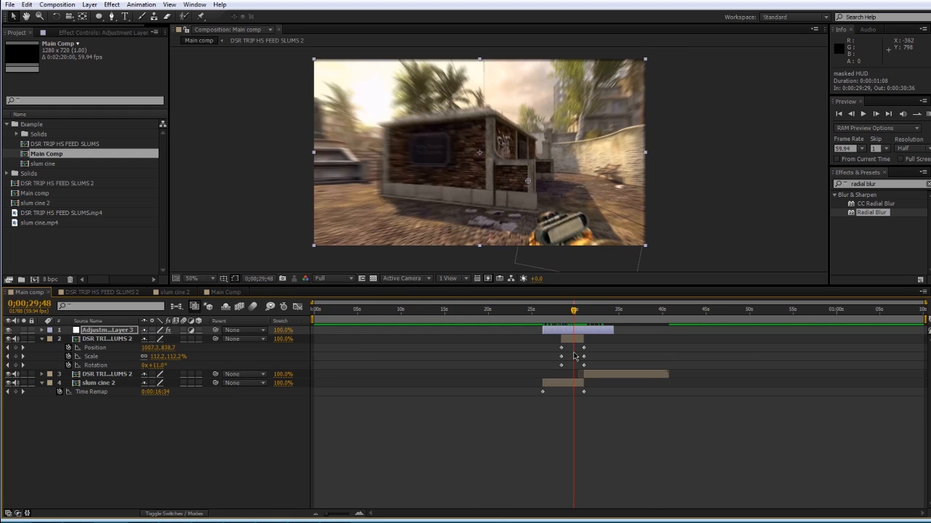
- In Main comp, examine frame by frame how the cinematic cuts to the gameplay between 0;00;30;38 and 0;00;30;59
drag(577, 352, 582, 352)
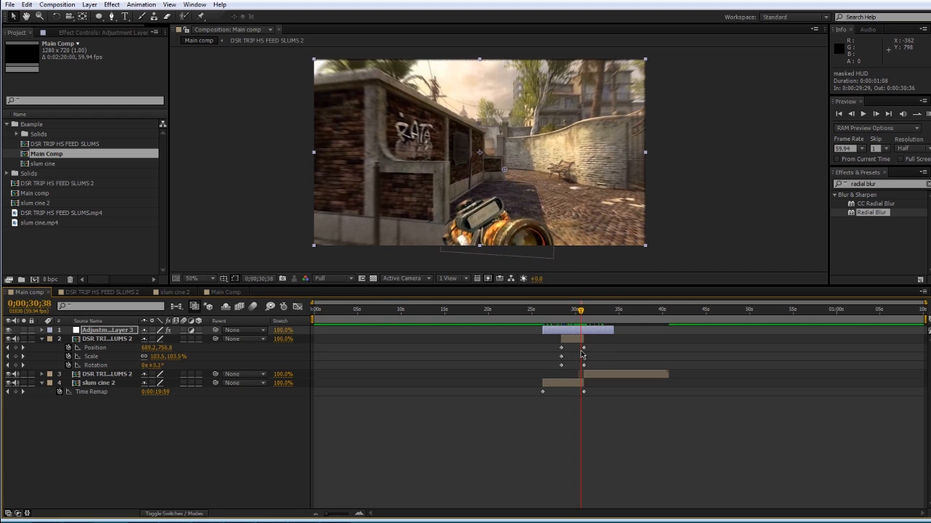
key(Page_Down)
key(Page_Down)
key(Page_Down)
key(Page_Down)
key(Page_Down)
key(Page_Down)
key(Page_Down)
key(Page_Down)
key(Page_Down)
key(Page_Down)
key(Page_Down)
key(Page_Down)
key(Page_Down)
key(Page_Down)
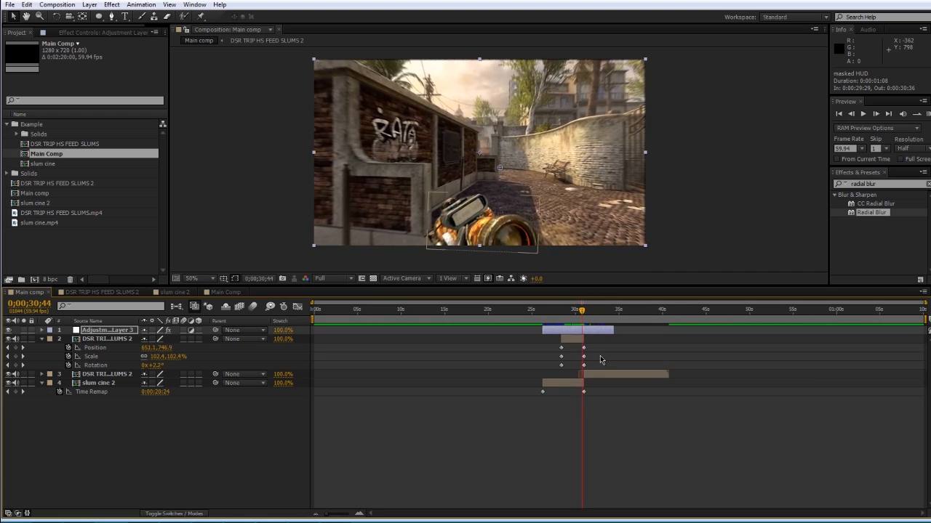
key(Page_Down)
key(Page_Down)
key(Page_Down)
key(Page_Down)
key(Page_Down)
key(Page_Down)
key(Page_Down)
key(Page_Down)
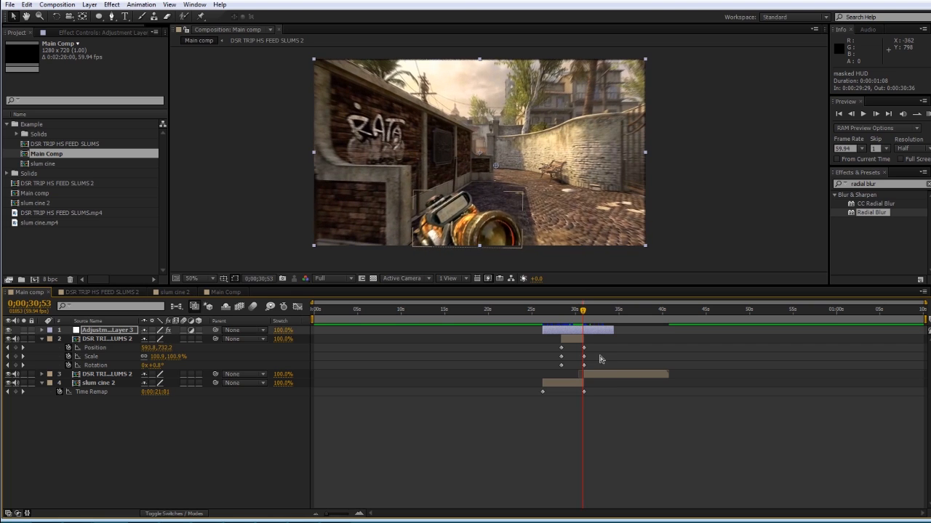
key(Page_Down)
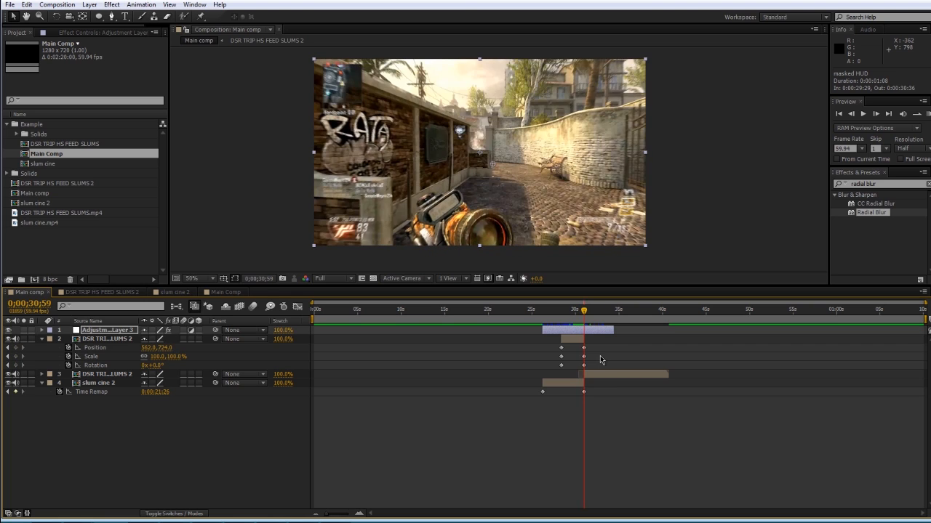
key(Page_Up)
key(Page_Down)
key(Page_Up)
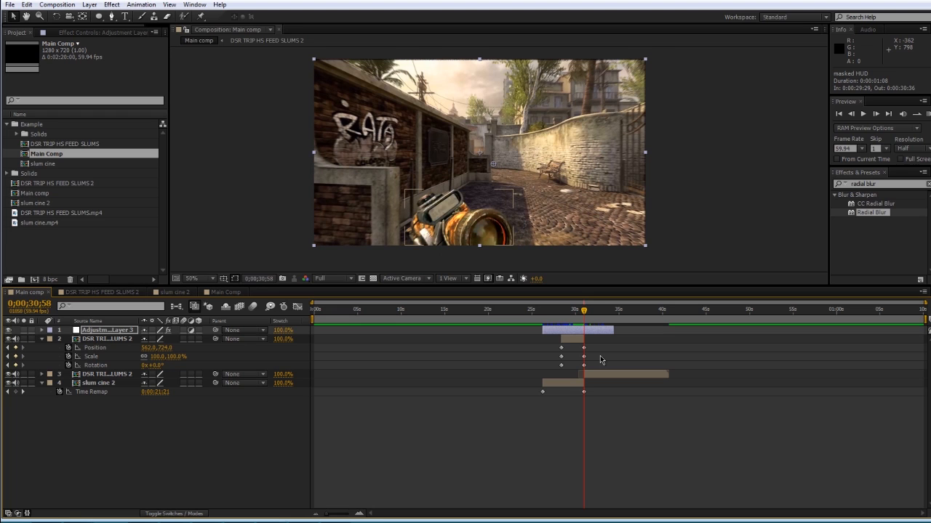
- Find the Curves effect and apply it to the slum cine 2 layer
click(890, 184)
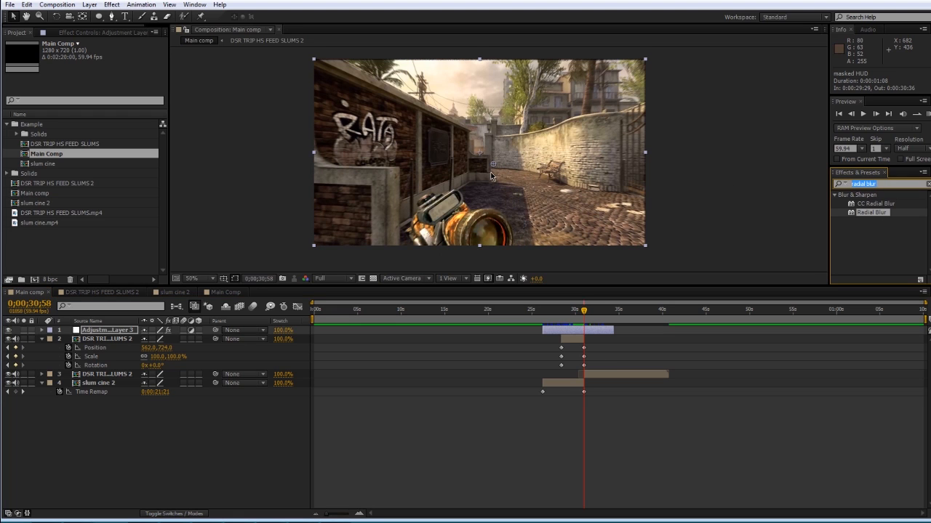
text(curves)
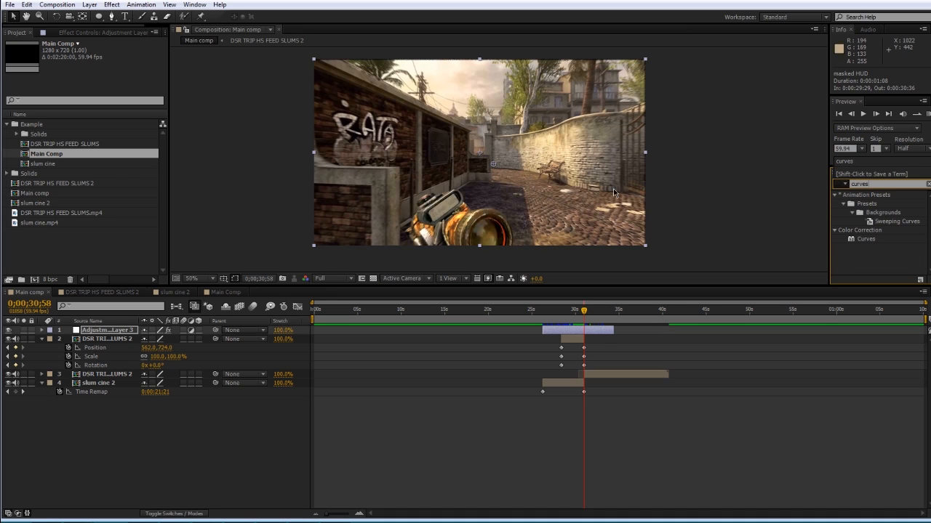
click(867, 243)
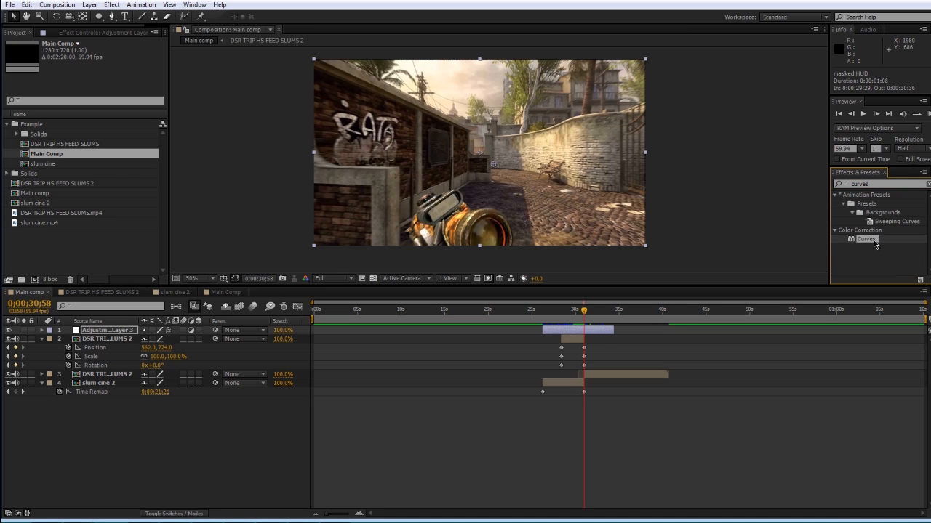
drag(637, 333, 561, 386)
- Slightly adjust the Green channel curve on slum cine 2 to match the gameplay colors, and review the cut
click(117, 62)
click(118, 95)
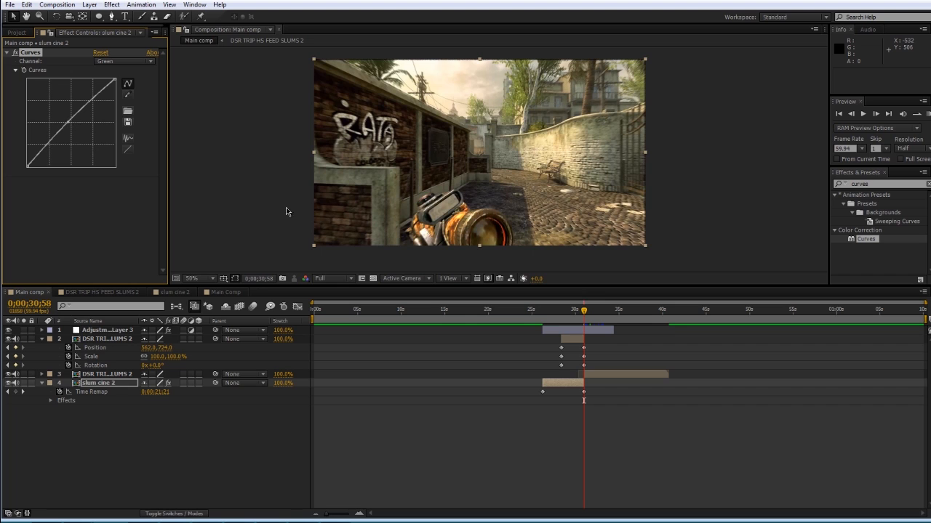
click(501, 280)
click(502, 282)
drag(67, 121, 70, 126)
key(F5)
key(F5)
key(F5)
click(562, 311)
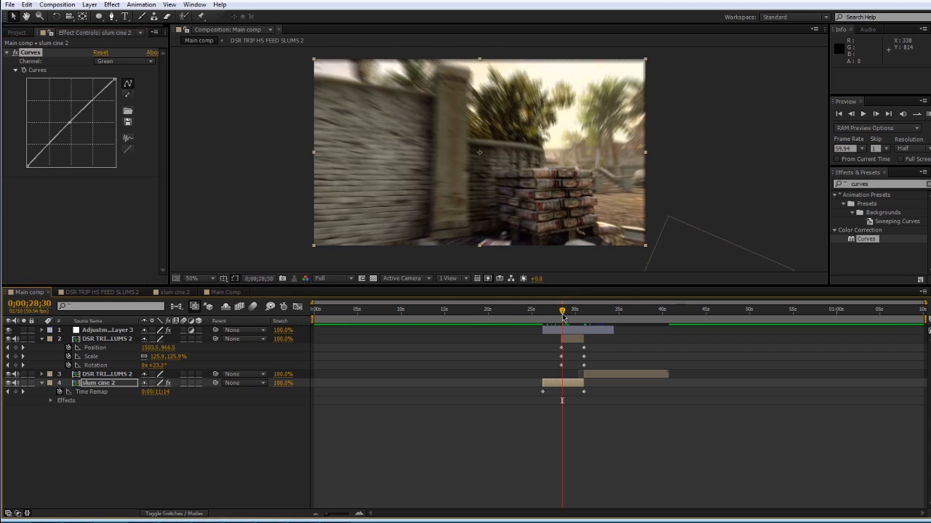
drag(562, 312, 584, 325)
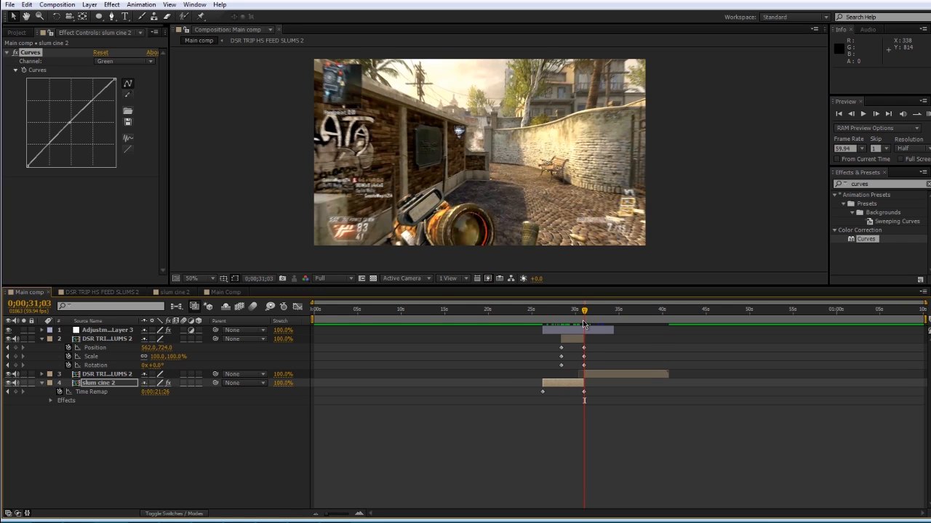
- Overlap the clips by starting the gameplay layer at 0;00;30;57 and extending slum cine 2 with its Time Remap keyframe to 0;00;31;01
key(=)
key(=)
key(=)
key(=)
key(=)
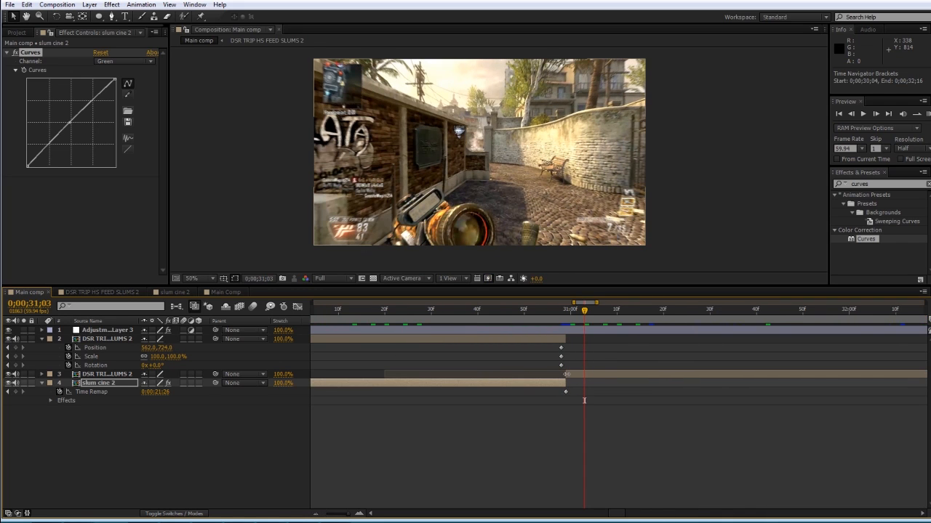
key(ctrl+Up)
drag(566, 383, 574, 384)
click(567, 376)
click(571, 384)
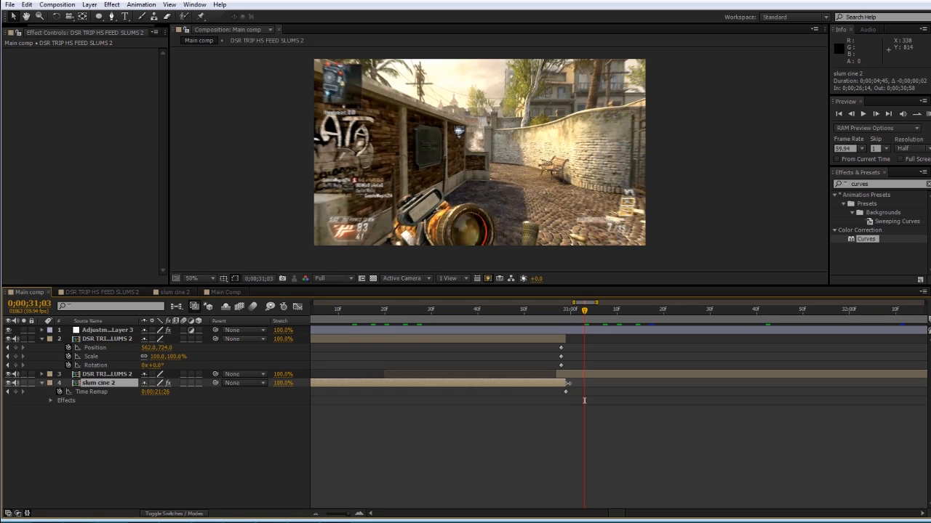
click(566, 392)
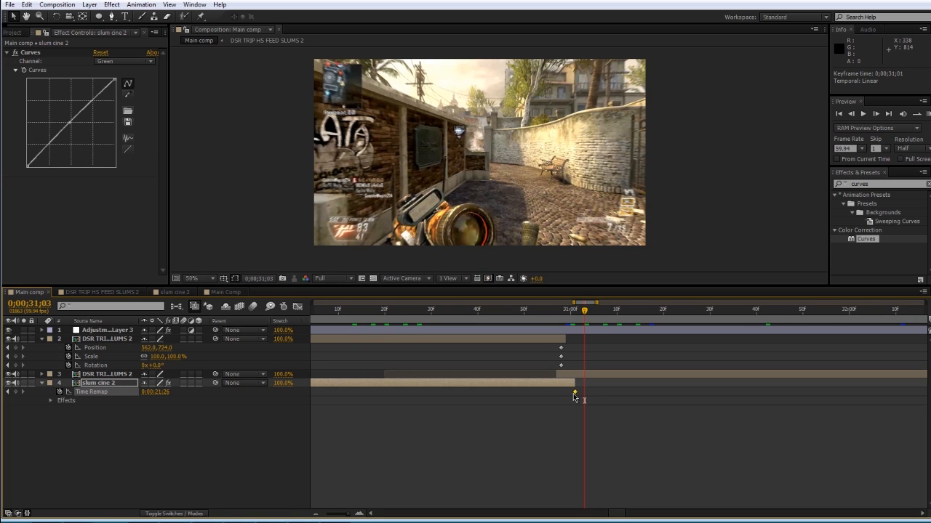
- Fade in the gameplay layer with Opacity keyframes from 0% at 0;00;30;57 to 100% at 0;00;31;01
click(571, 377)
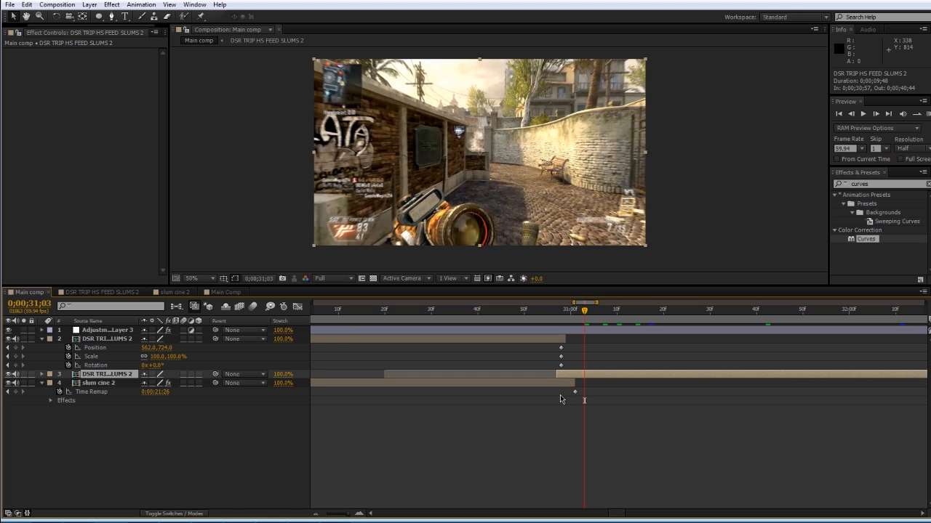
key(t)
click(560, 315)
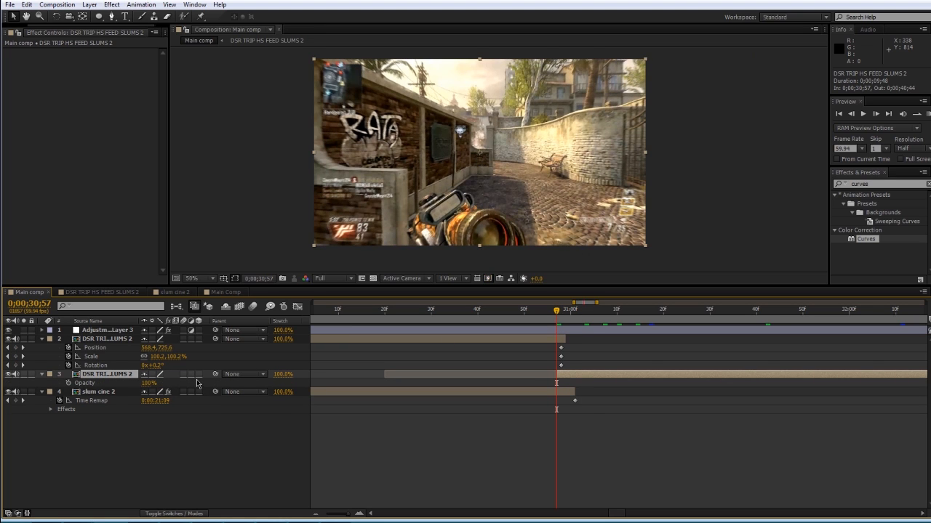
click(69, 383)
drag(556, 383, 575, 384)
drag(148, 383, 47, 381)
drag(561, 309, 535, 336)
key(minus)
key(minus)
key(minus)
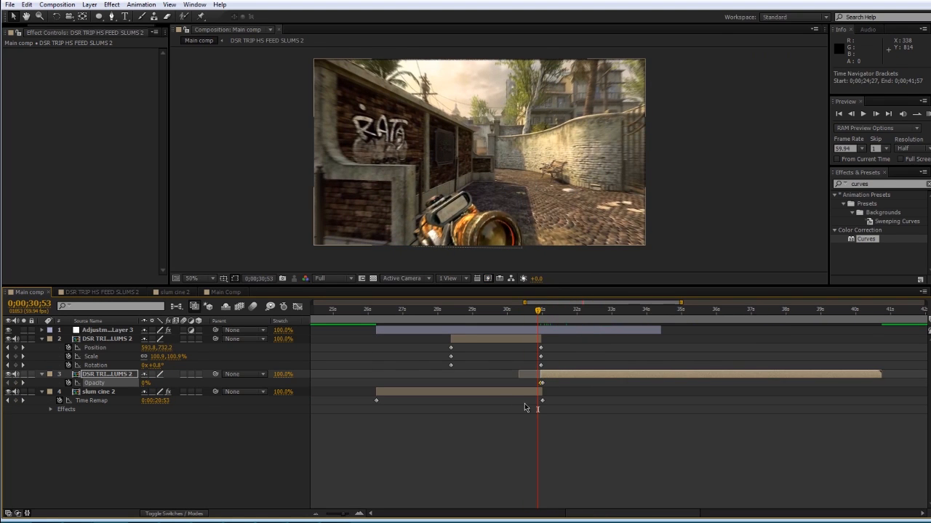
- Run the 3D Camera Tracker on slum cine.mp4 inside the slum cine 2 composition
click(557, 442)
drag(424, 320, 443, 369)
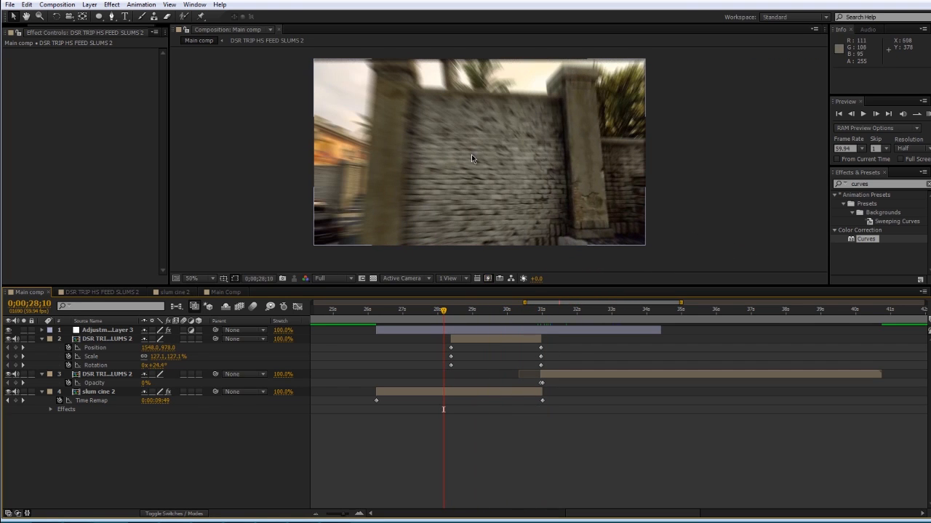
double_click(438, 395)
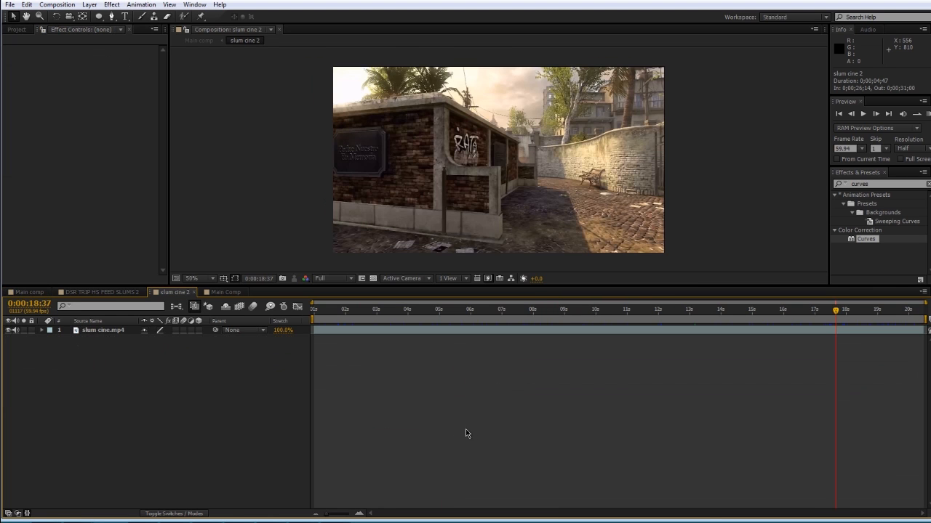
drag(502, 317, 559, 324)
click(451, 330)
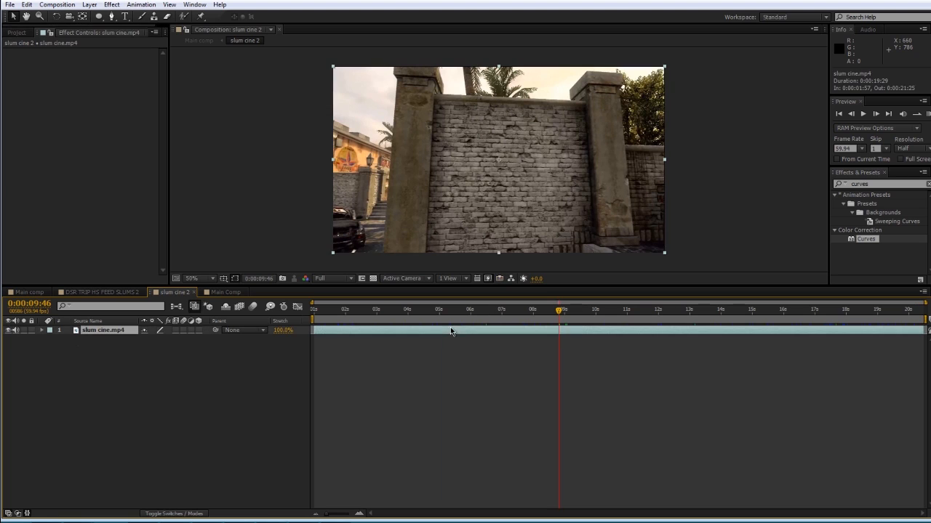
right_click(450, 331)
click(477, 454)
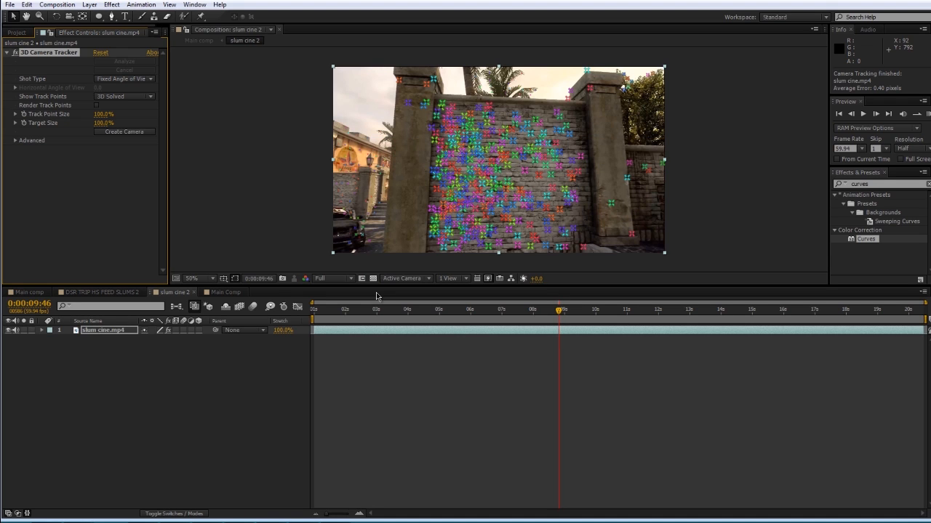
- Create a text layer and tracked camera from the track points on the brick wall, and check the text in Main comp
right_click(507, 170)
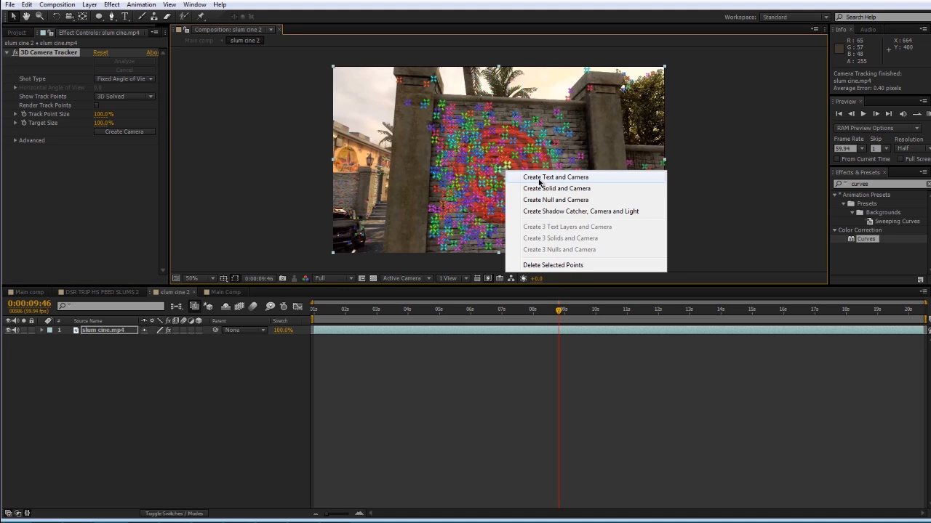
click(539, 183)
click(486, 392)
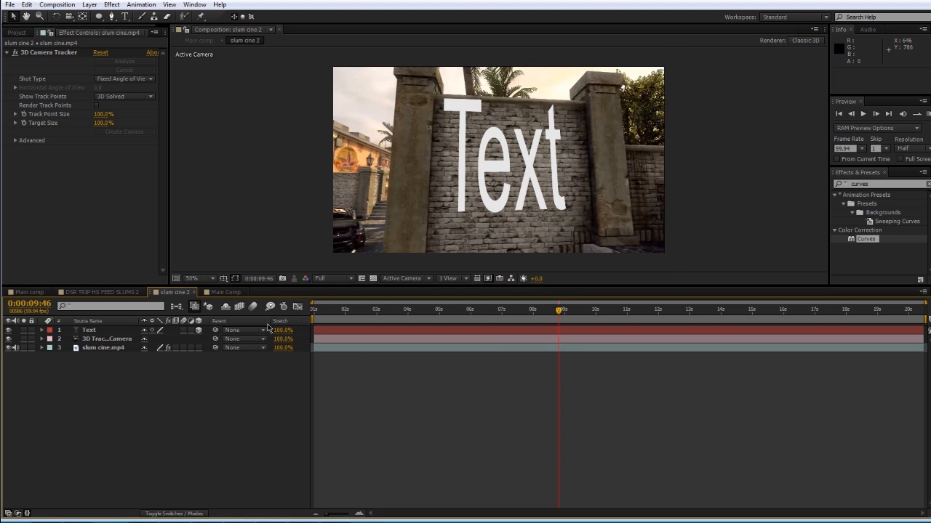
click(109, 292)
click(36, 293)
drag(405, 310, 430, 314)
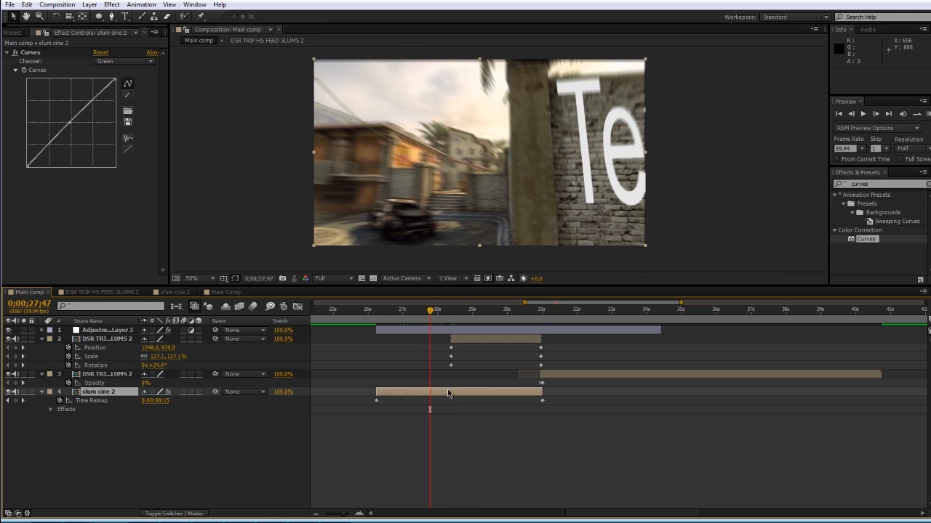
- In slum cine 2, add Position, Scale and Rotation keyframes to slum cine.mp4 at its last frame, 0;00;21;25
double_click(442, 393)
click(102, 347)
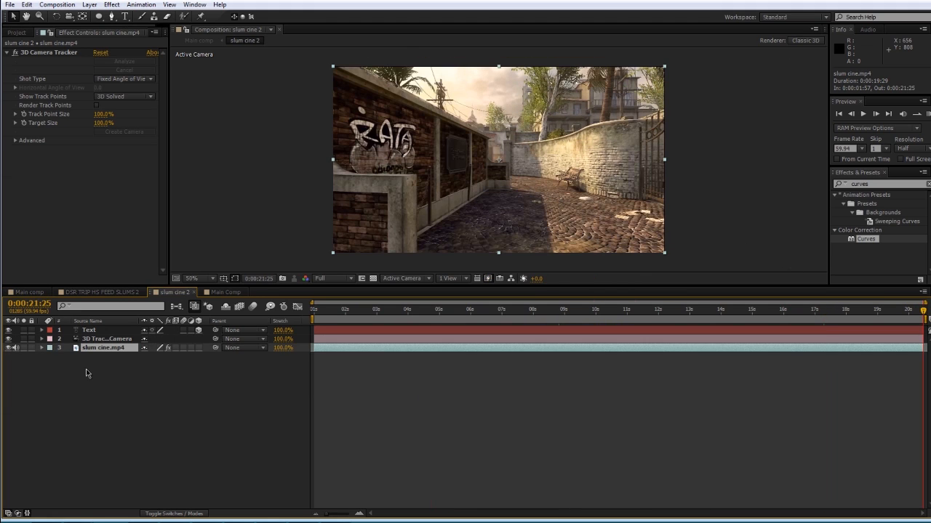
key(s)
key(shift+r)
key(shift+p)
drag(69, 357, 70, 374)
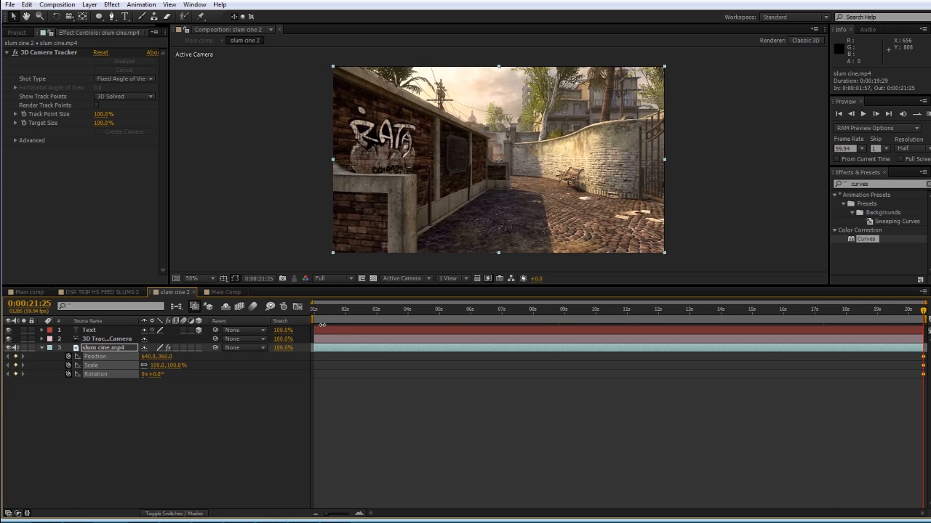
- At the clip's first frame, keyframe Scale 132.6%, Rotation -7.3° and Position 514, 352 on slum cine.mp4, and review the movement
key(Home)
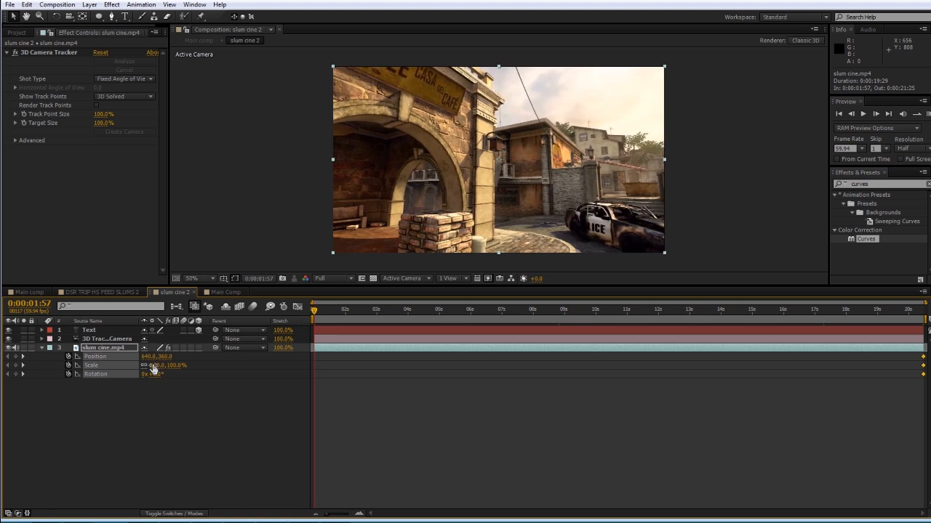
drag(155, 366, 256, 347)
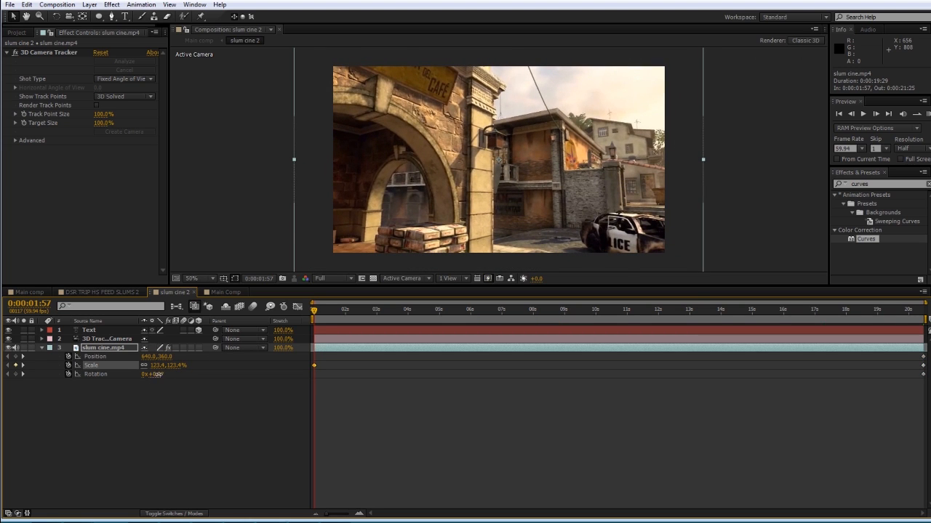
drag(154, 374, 124, 374)
drag(600, 211, 567, 210)
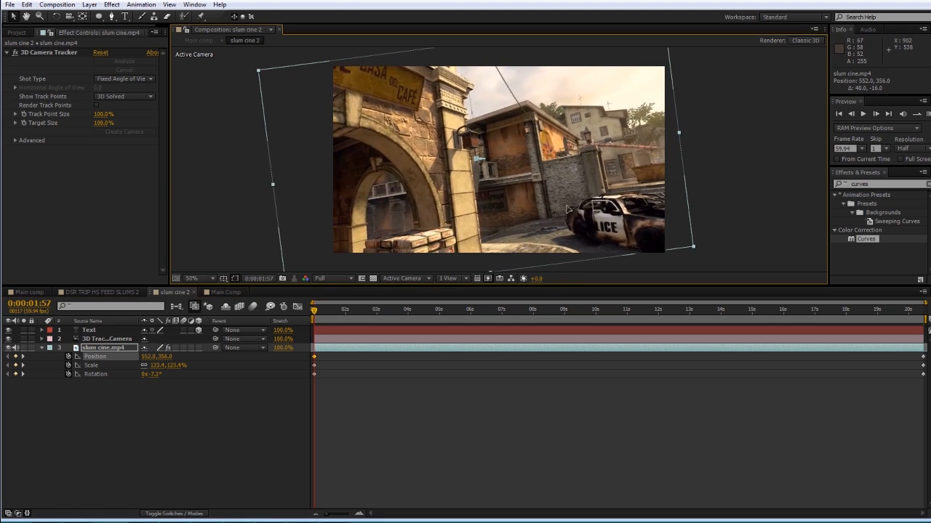
drag(156, 367, 202, 358)
drag(487, 209, 477, 208)
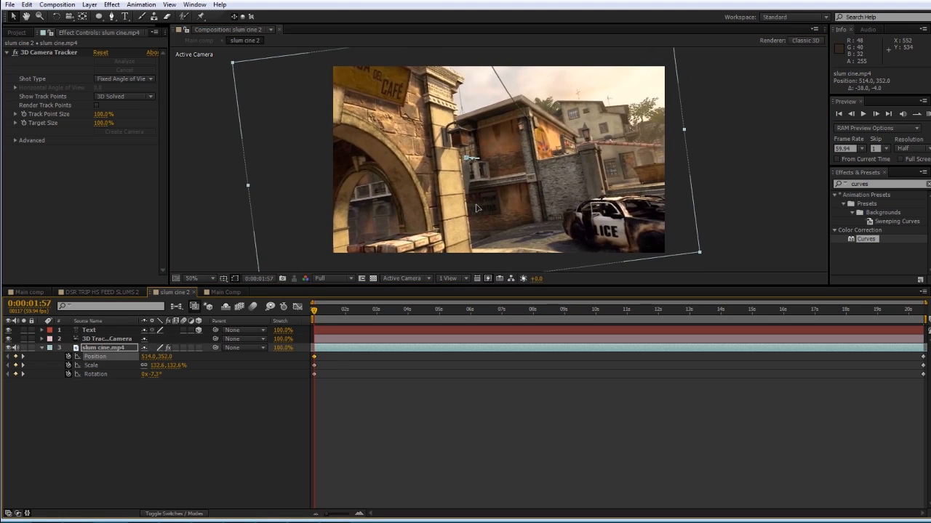
click(586, 440)
drag(317, 313, 551, 338)
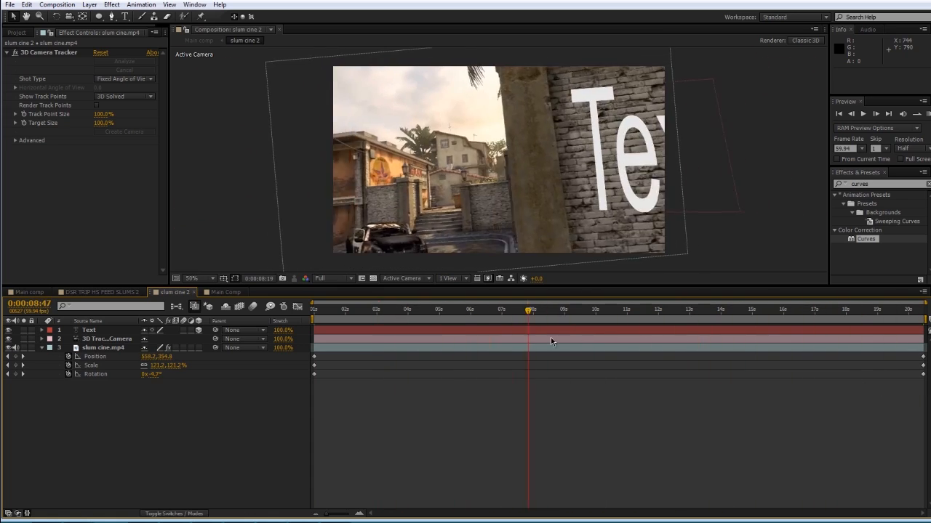
drag(425, 317, 925, 322)
click(517, 421)
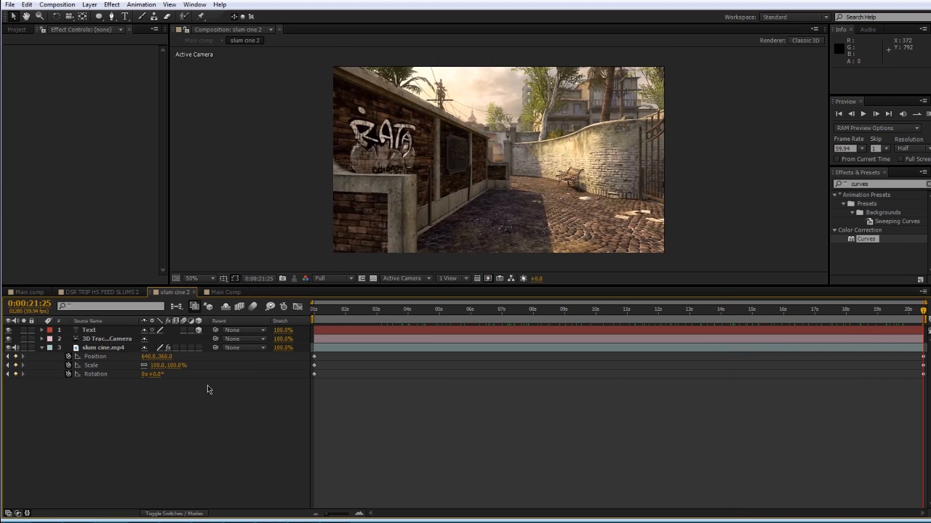
- Try scaling slum cine.mp4 to 113.6% and rotating it at the last frame, undoing each change
drag(151, 366, 163, 366)
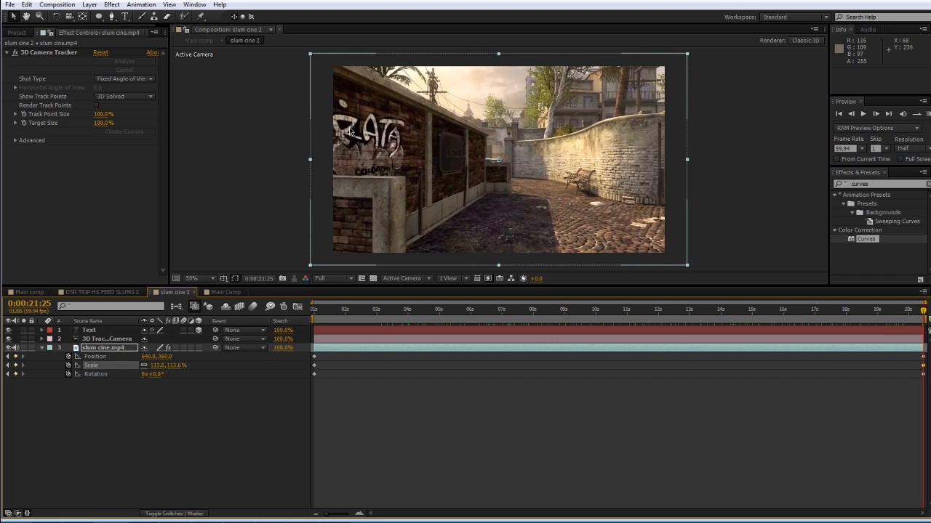
key(ctrl+z)
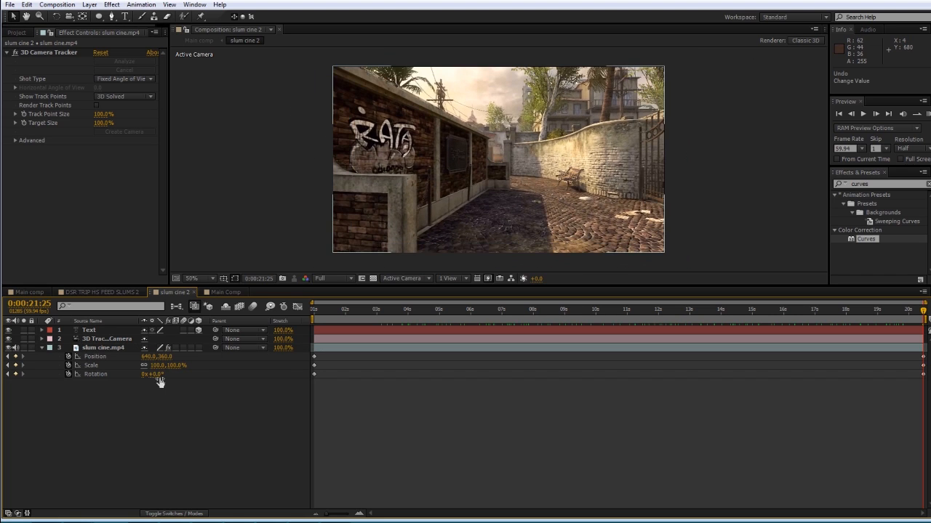
drag(160, 383, 144, 383)
key(ctrl+z)
click(922, 355)
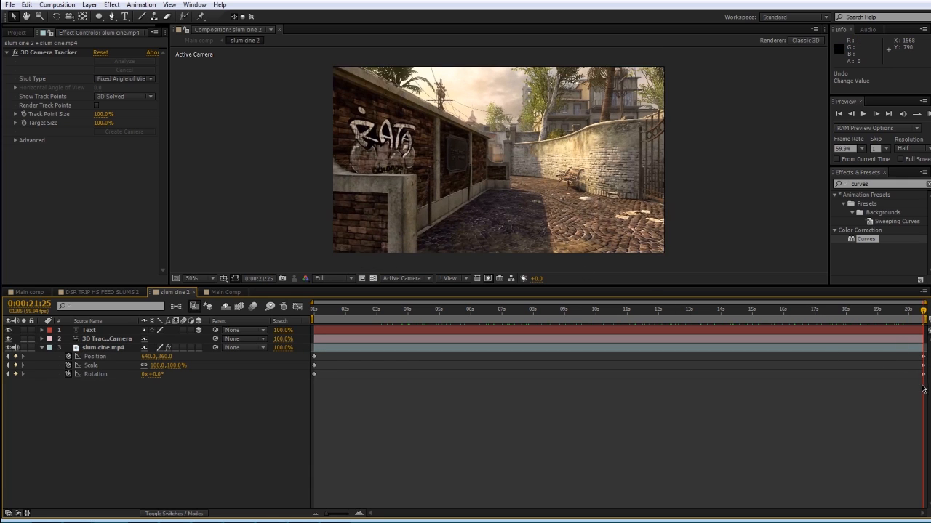
- Compare the crossfade frame in Main comp with slum cine 2, and review the clip's movement up to its last frame
click(33, 292)
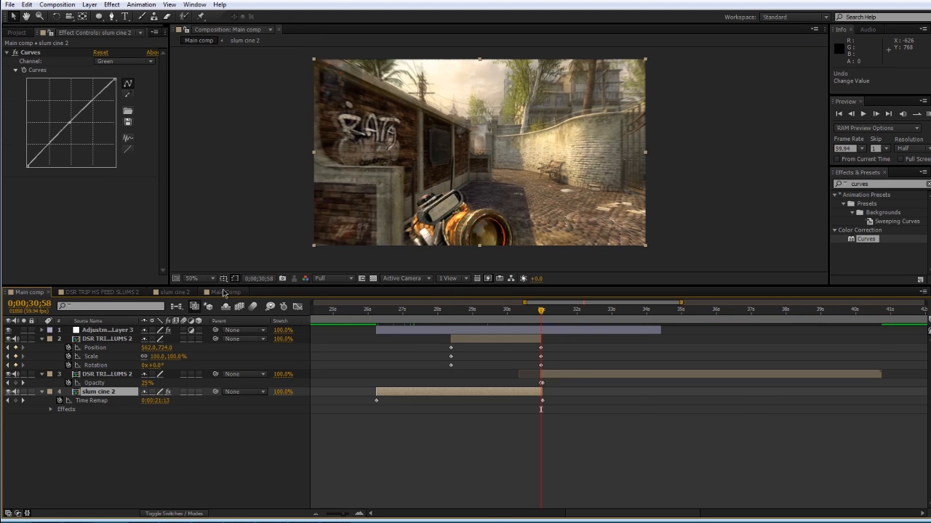
click(224, 293)
click(181, 292)
drag(342, 312, 349, 310)
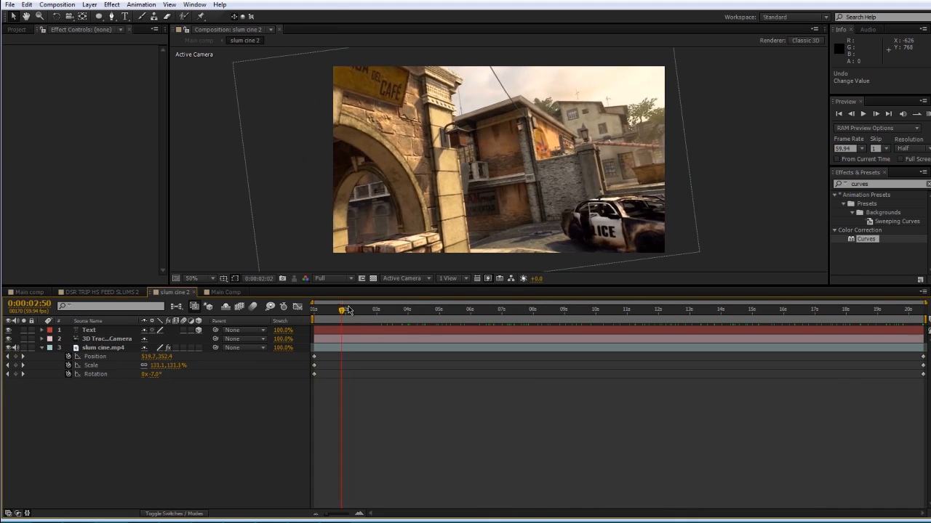
double_click(881, 185)
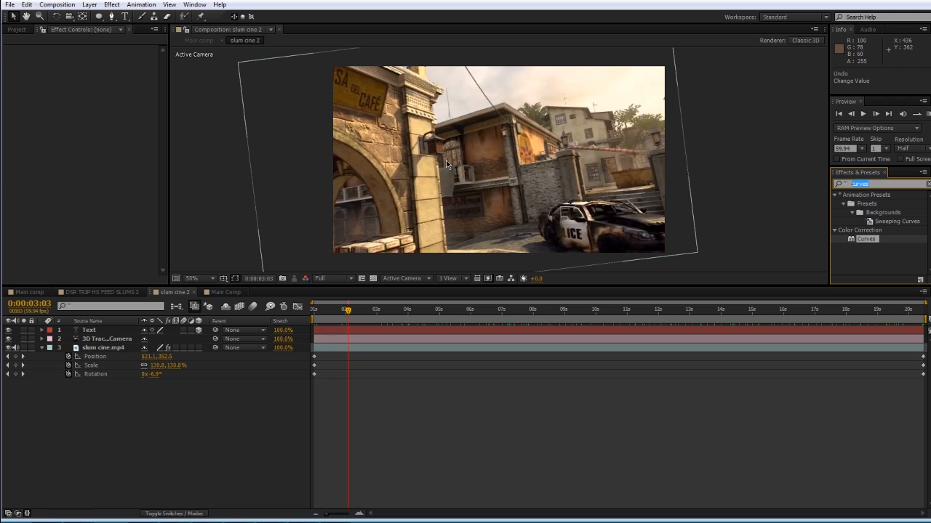
drag(899, 311, 925, 310)
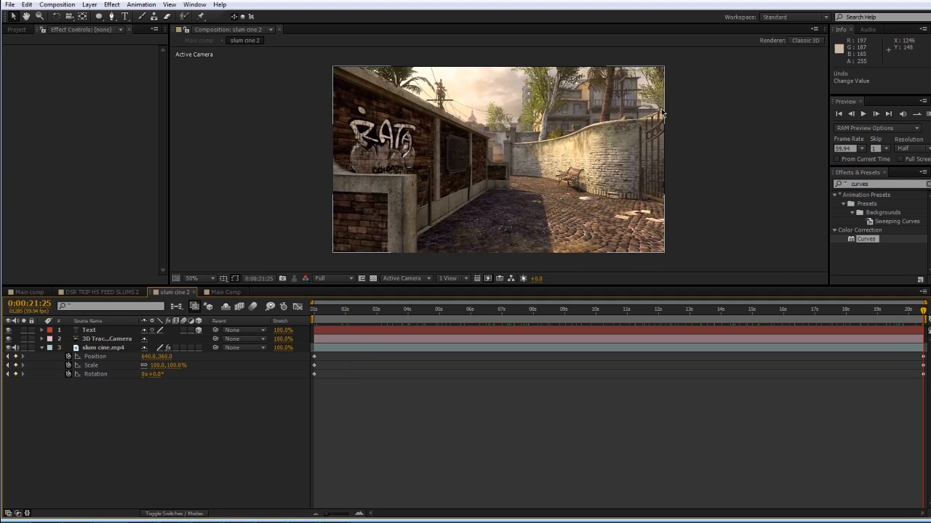